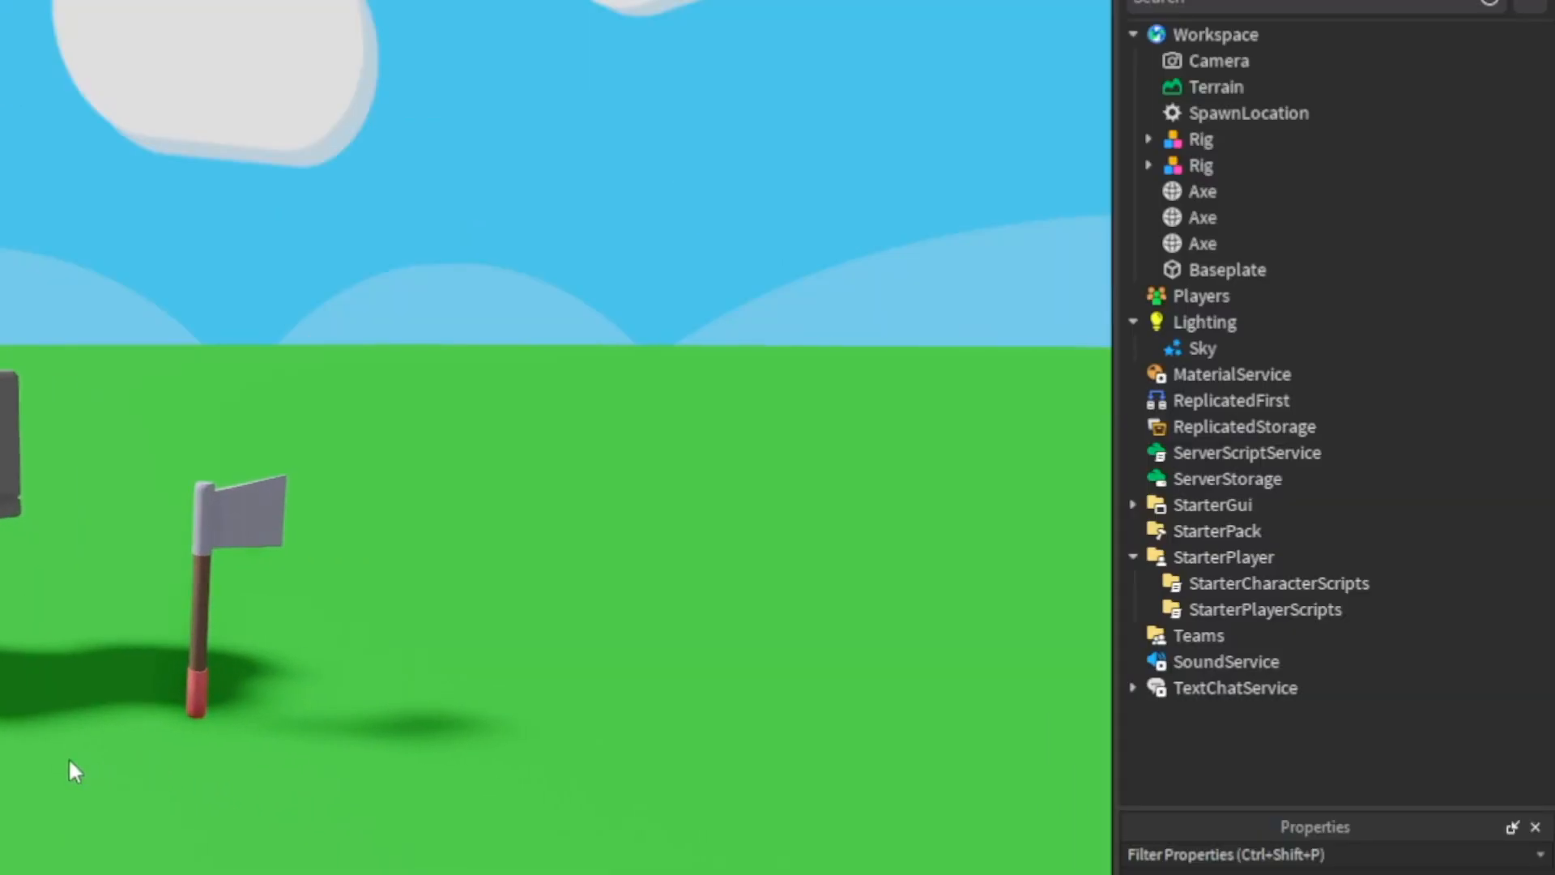
# Insert a new part and place it on the ground in front of the Rig, next to the axe.
pyautogui.rightClick(633, 564)
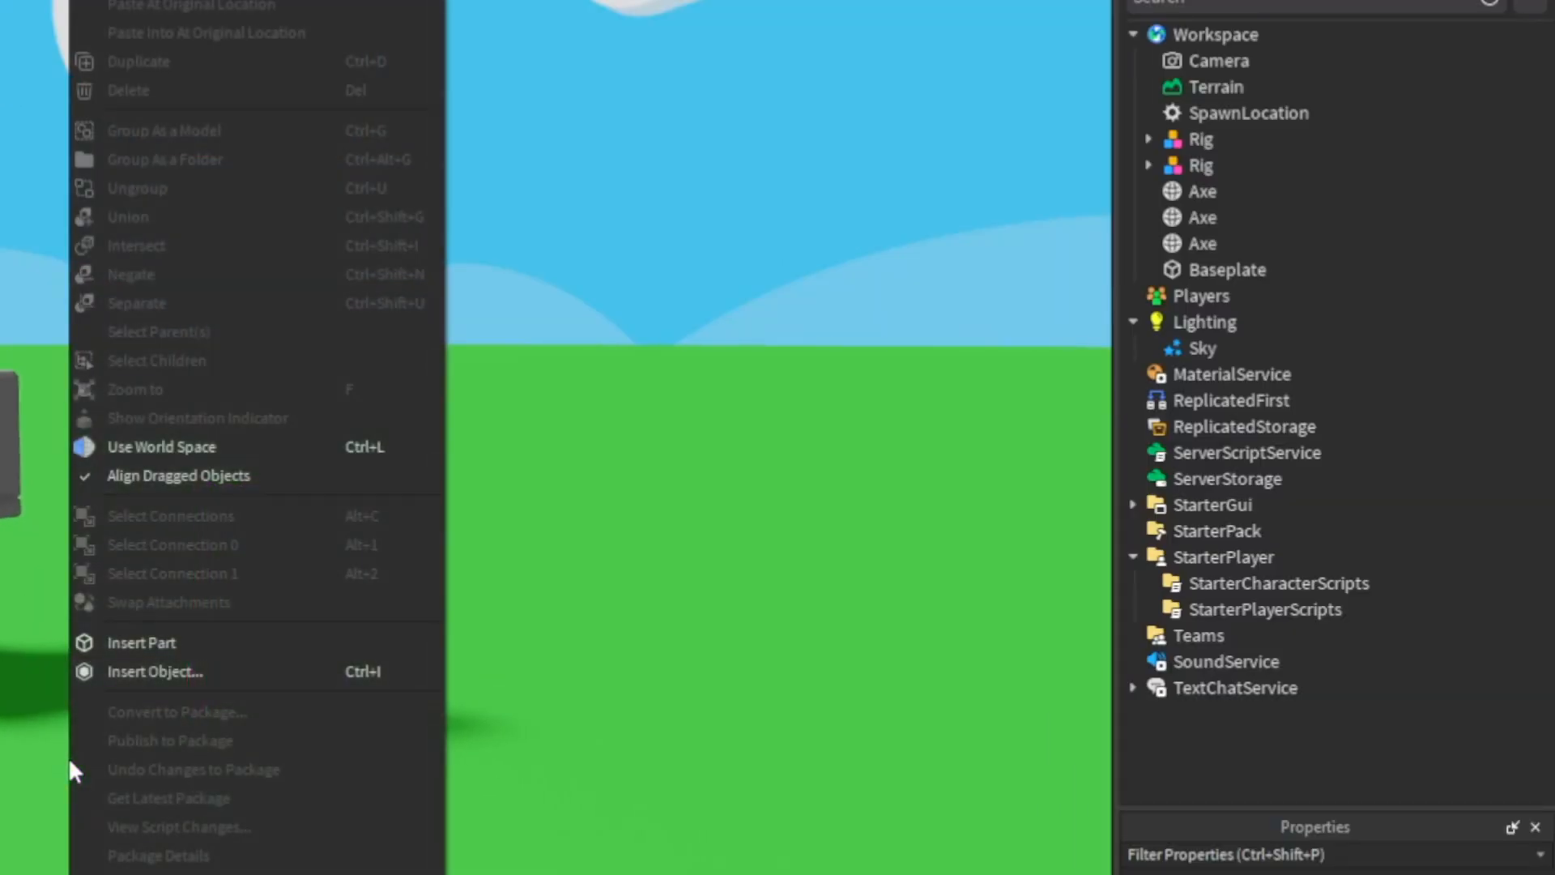
pyautogui.click(195, 648)
pyautogui.moveTo(765, 367); pyautogui.dragTo(732, 386, button='right')
pyautogui.moveTo(205, 424); pyautogui.dragTo(122, 688)
# Rename the new part as Handle.
pyautogui.moveTo(1242, 302)
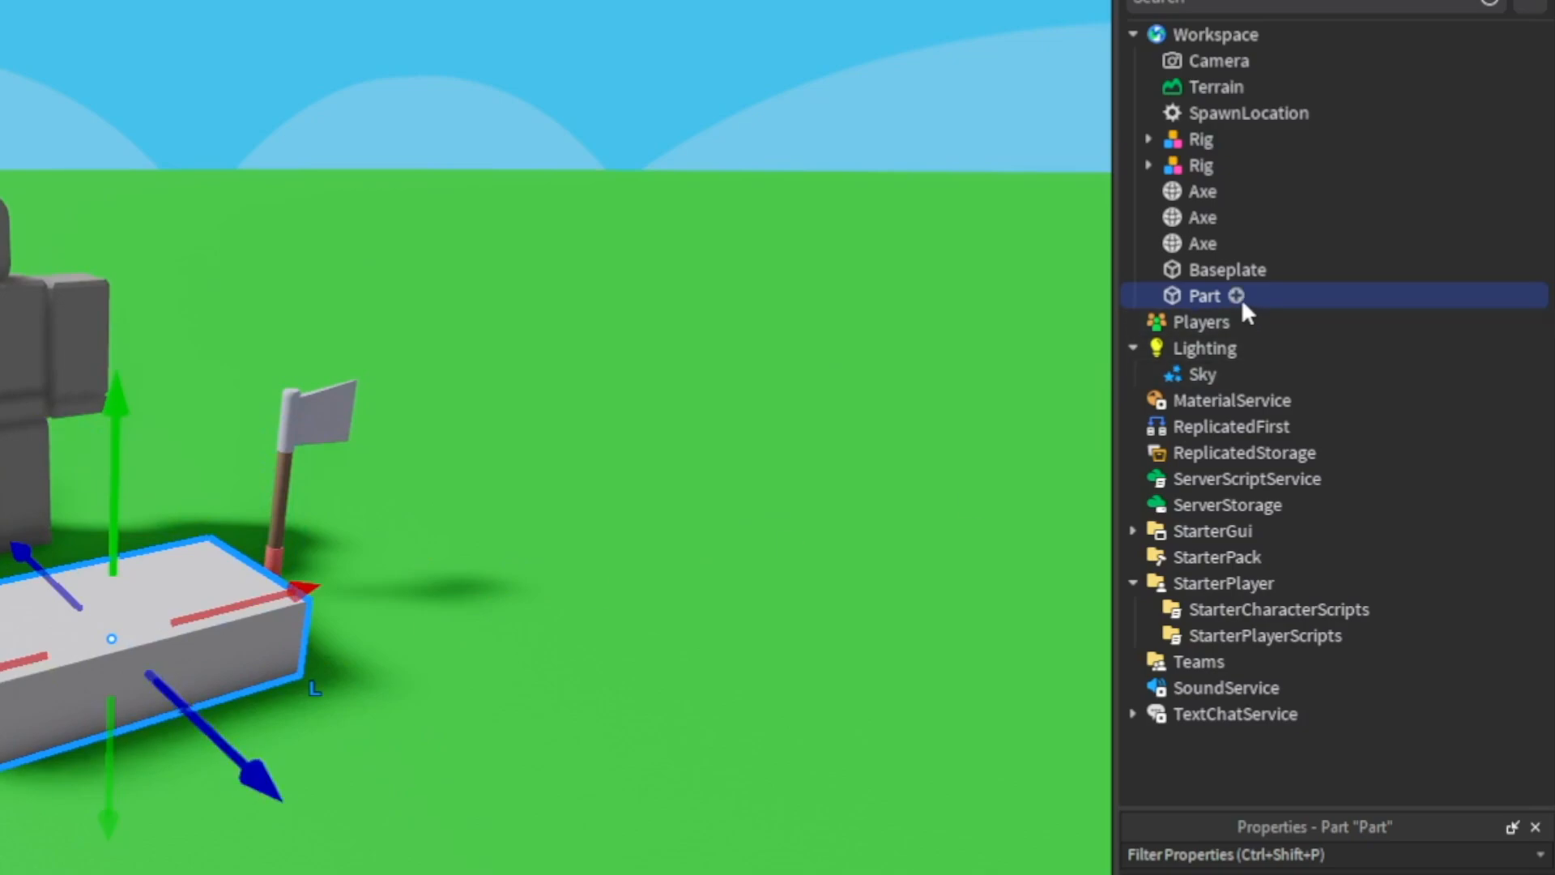
pyautogui.doubleClick(1198, 301)
pyautogui.write('Handl')
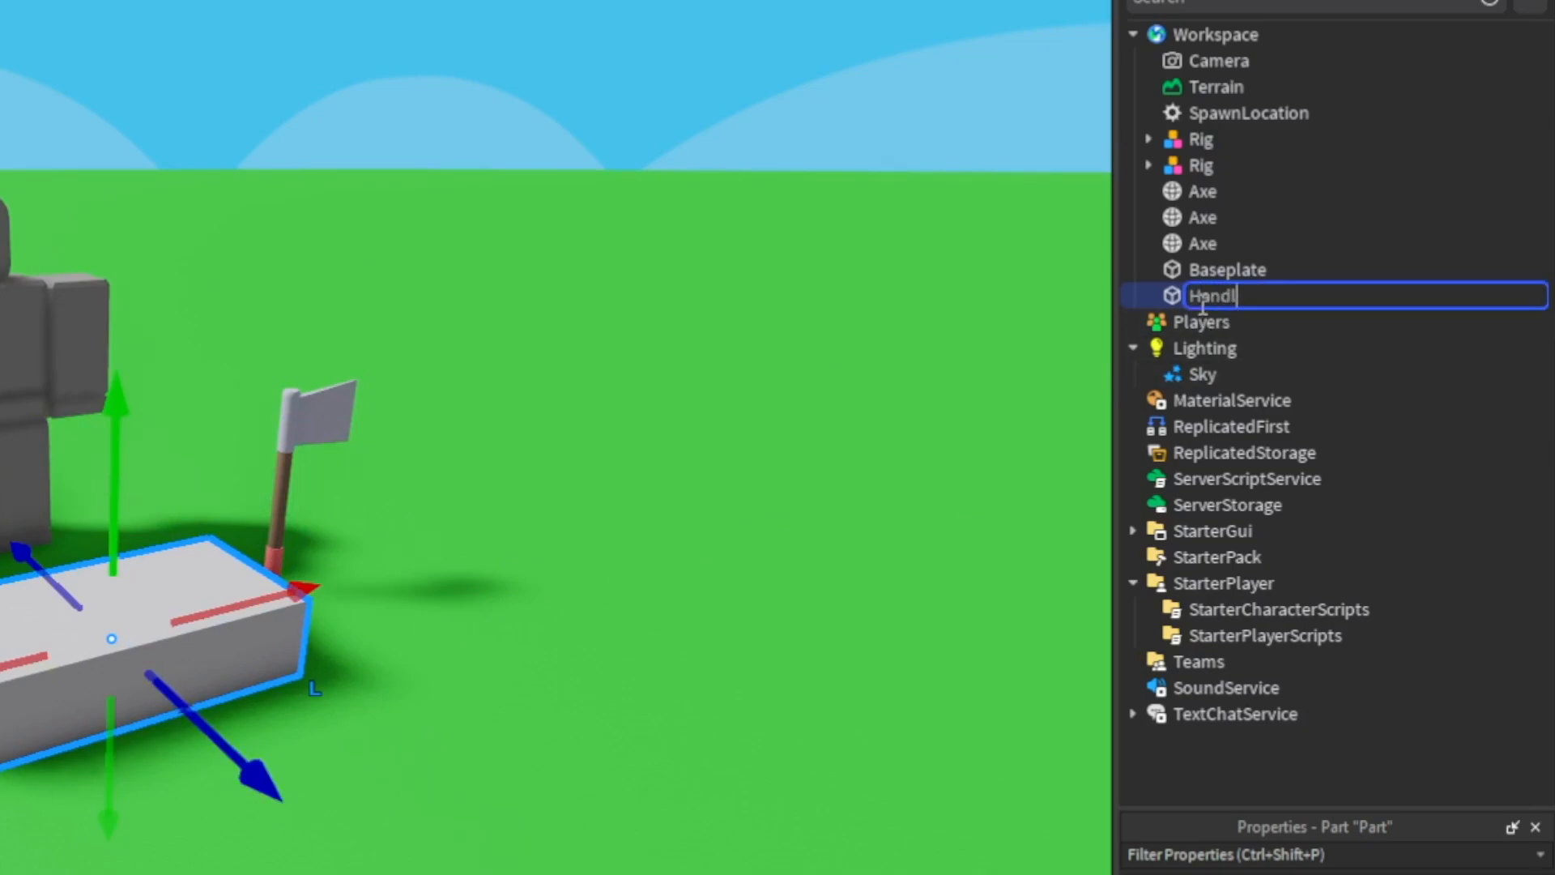
pyautogui.write('e')
pyautogui.press('Return')
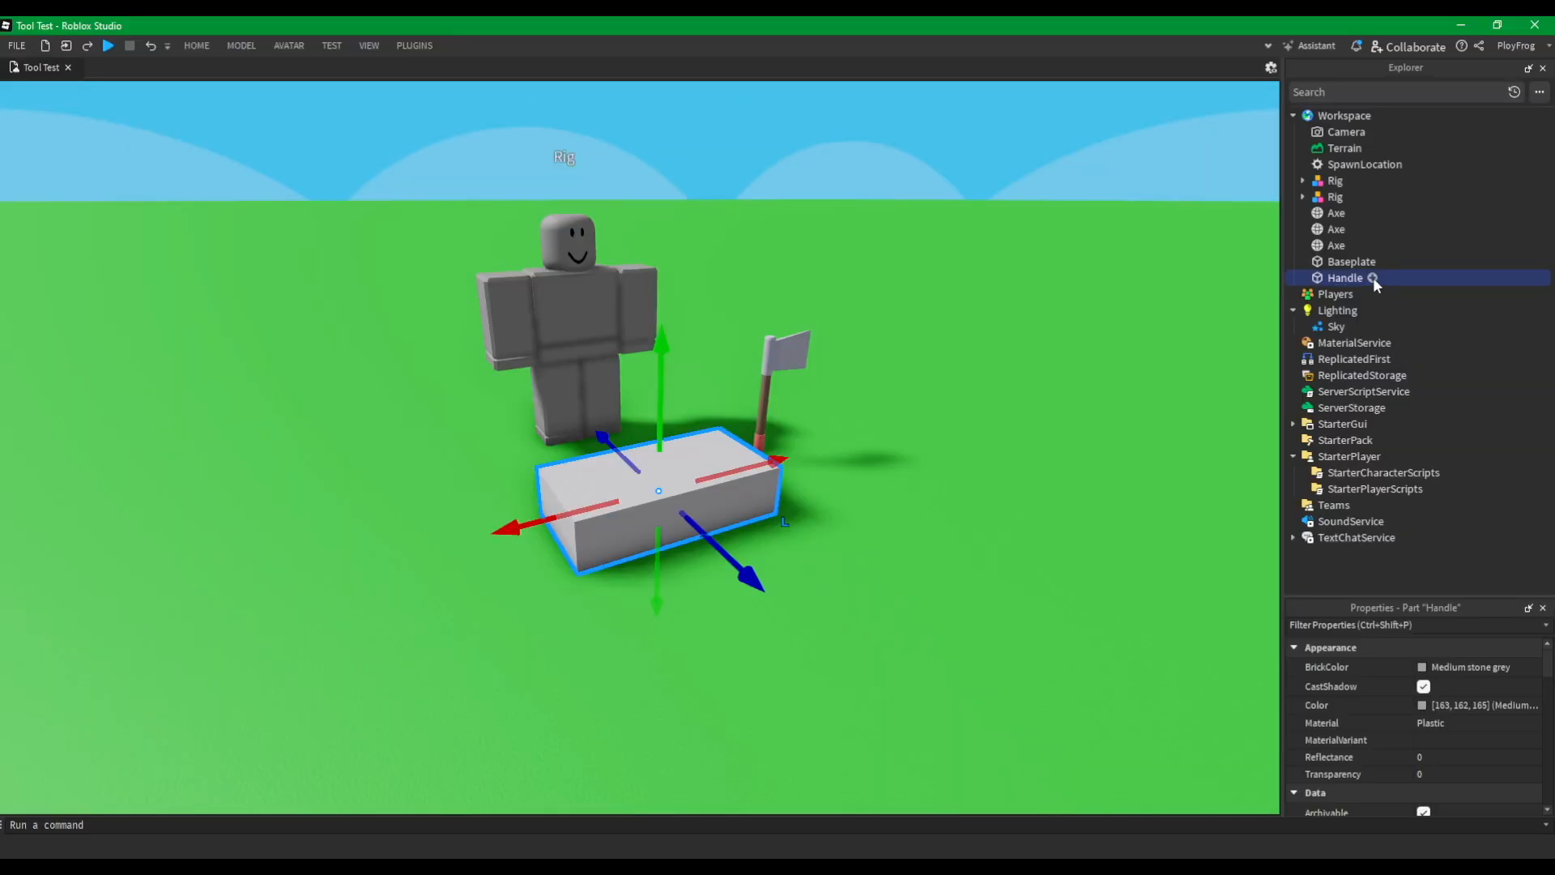
# Add a Decal to the Handle part and examine which side its Front face corresponds to.
pyautogui.click(1373, 277)
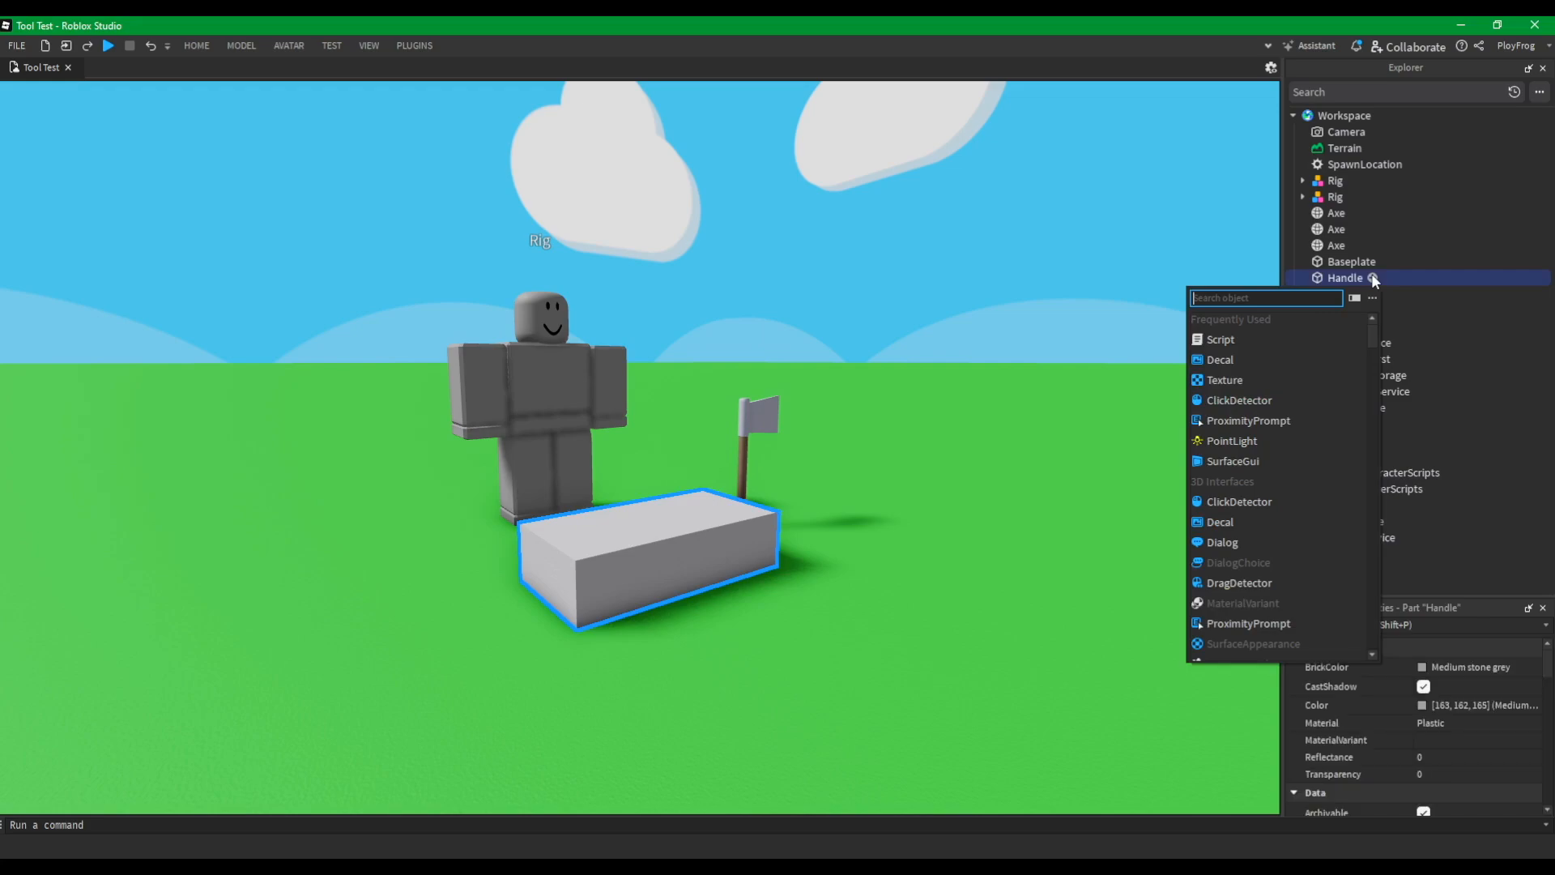
pyautogui.click(1284, 355)
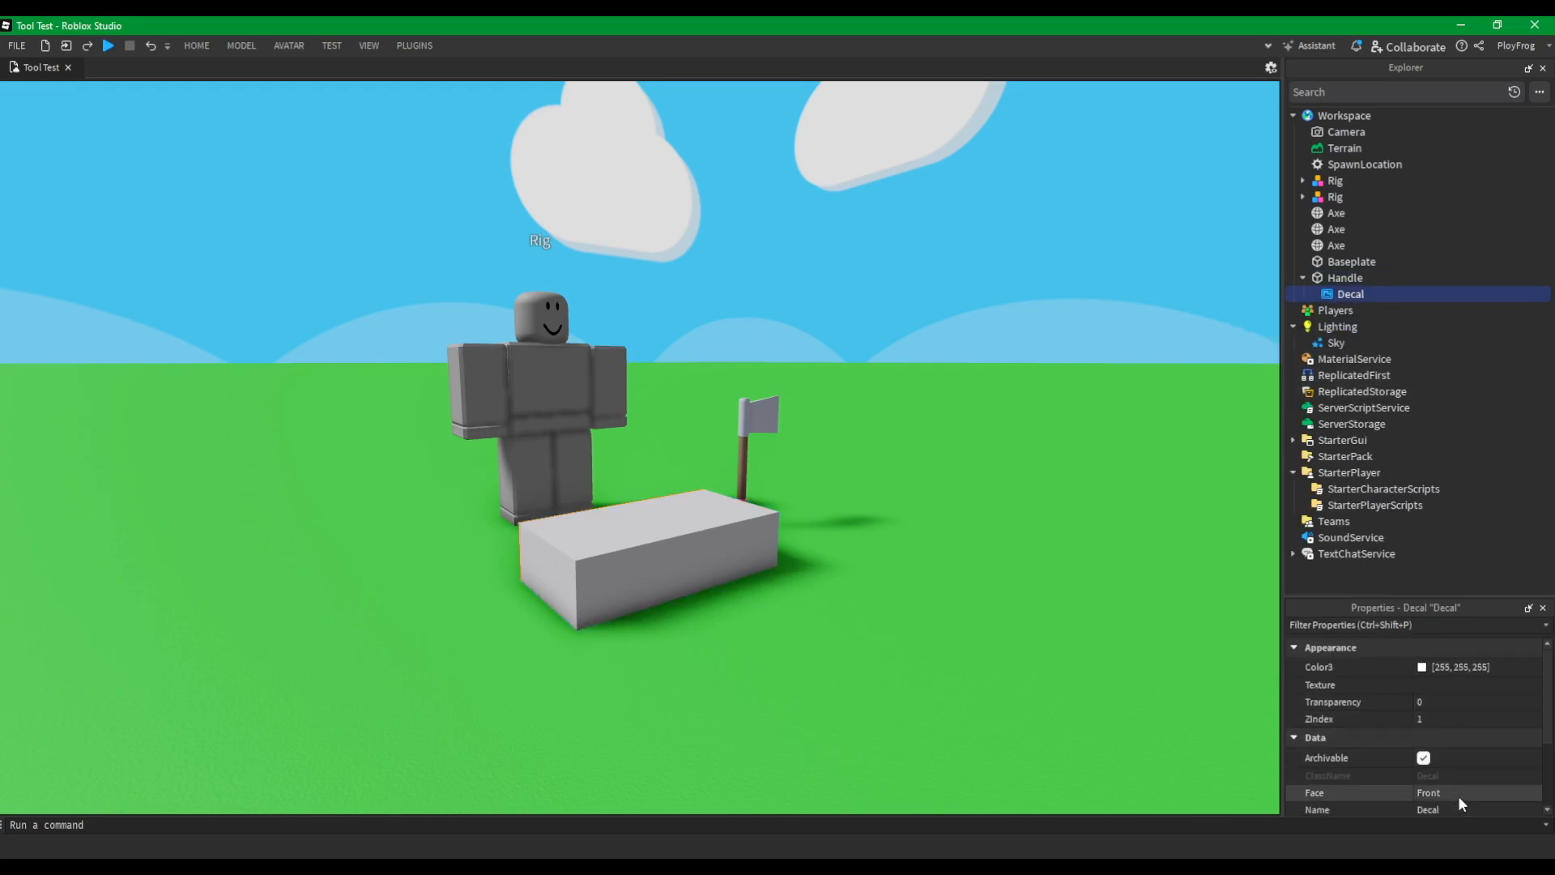
pyautogui.press('F2')
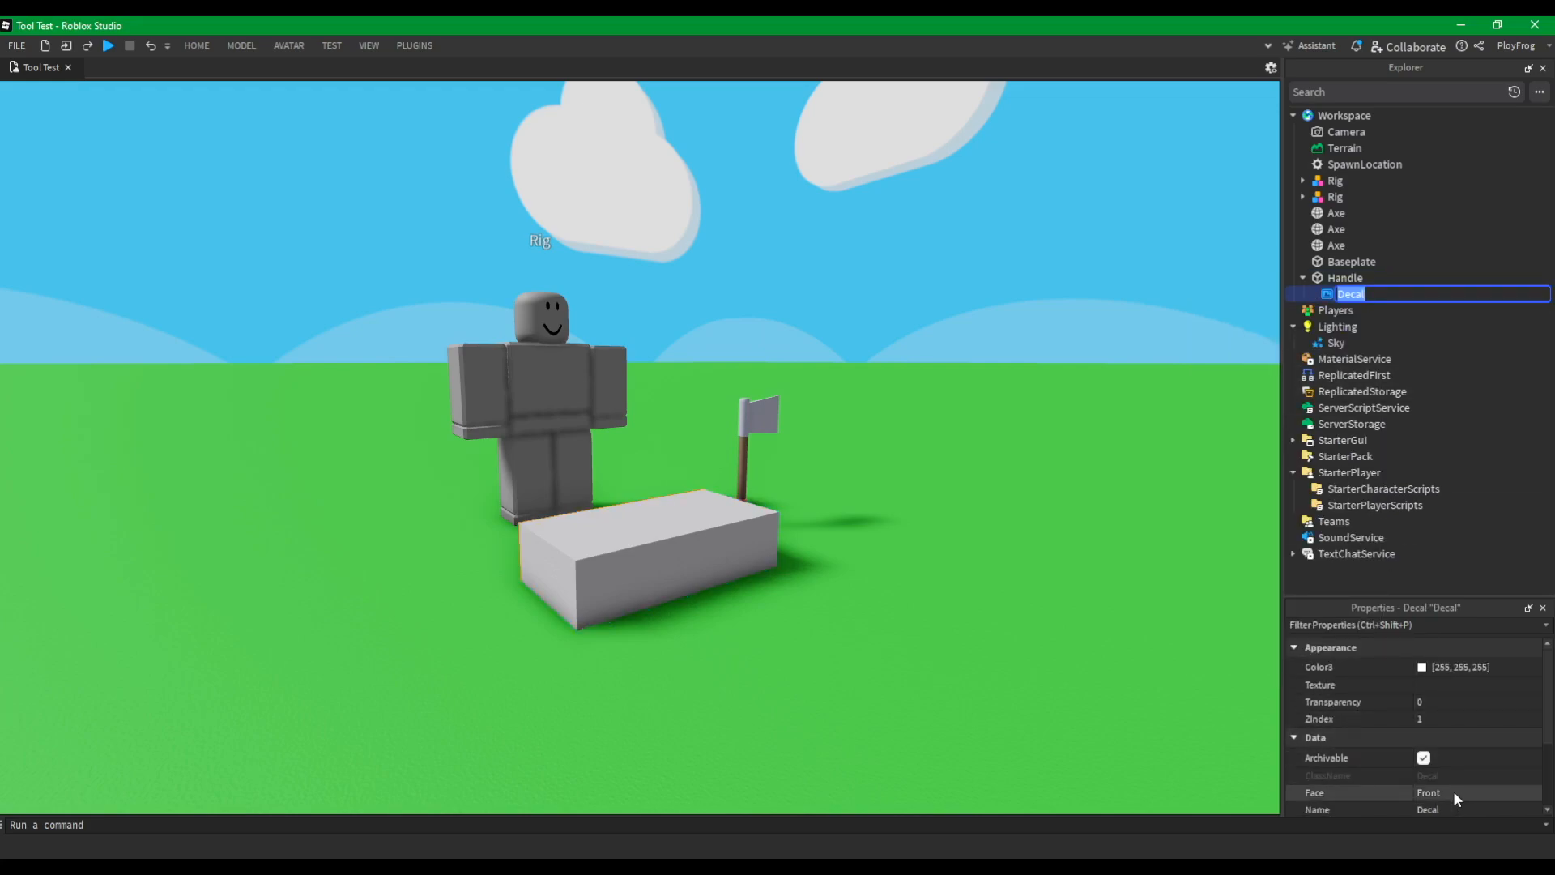
pyautogui.click(1453, 792)
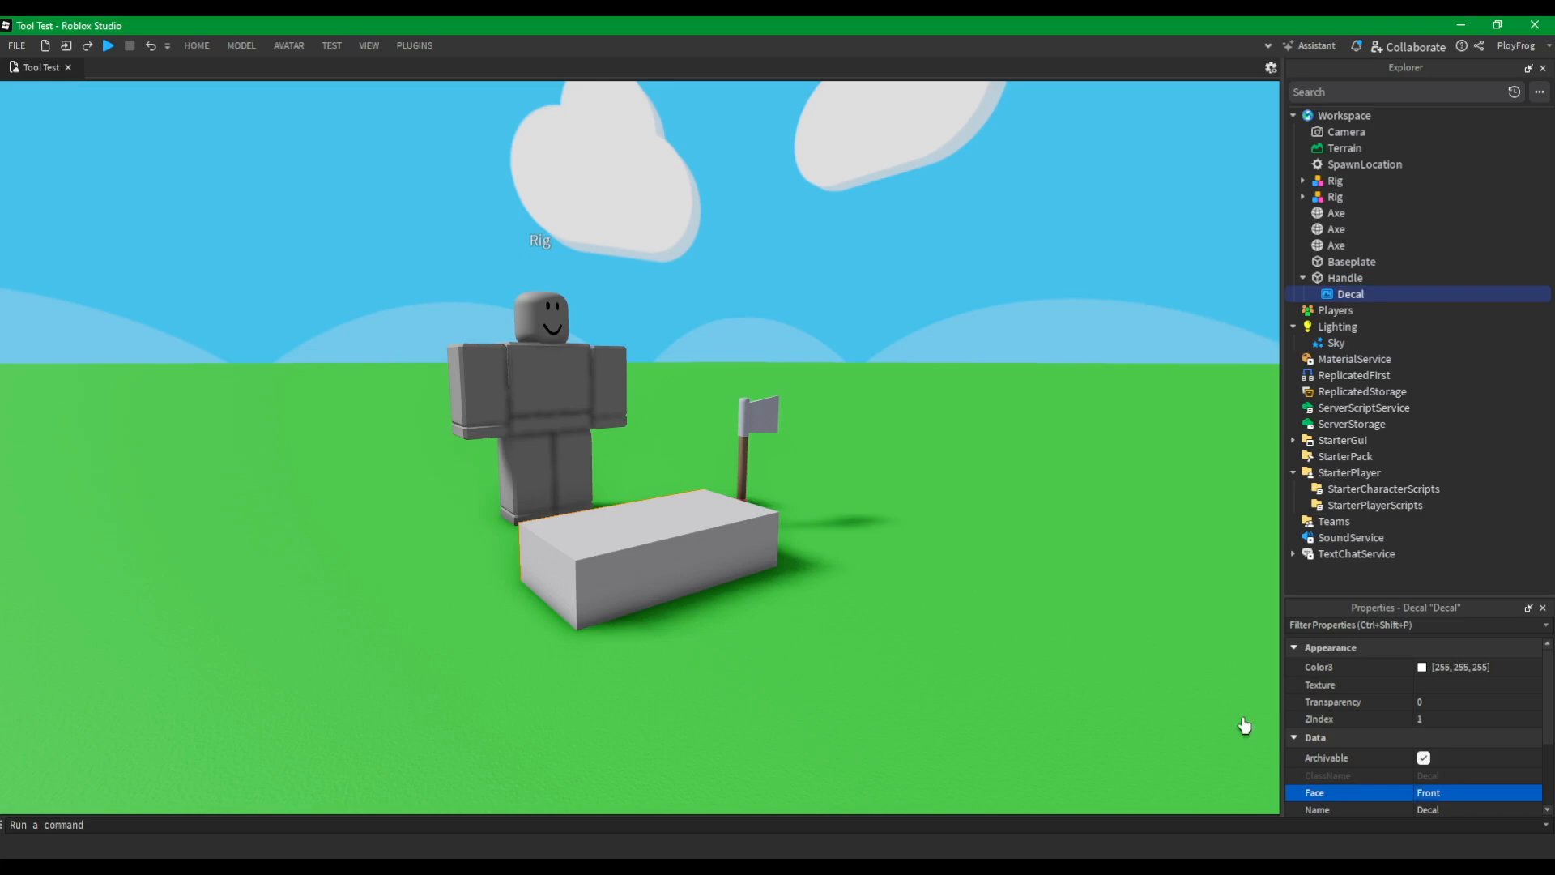
pyautogui.click(1343, 278)
pyautogui.press('f')
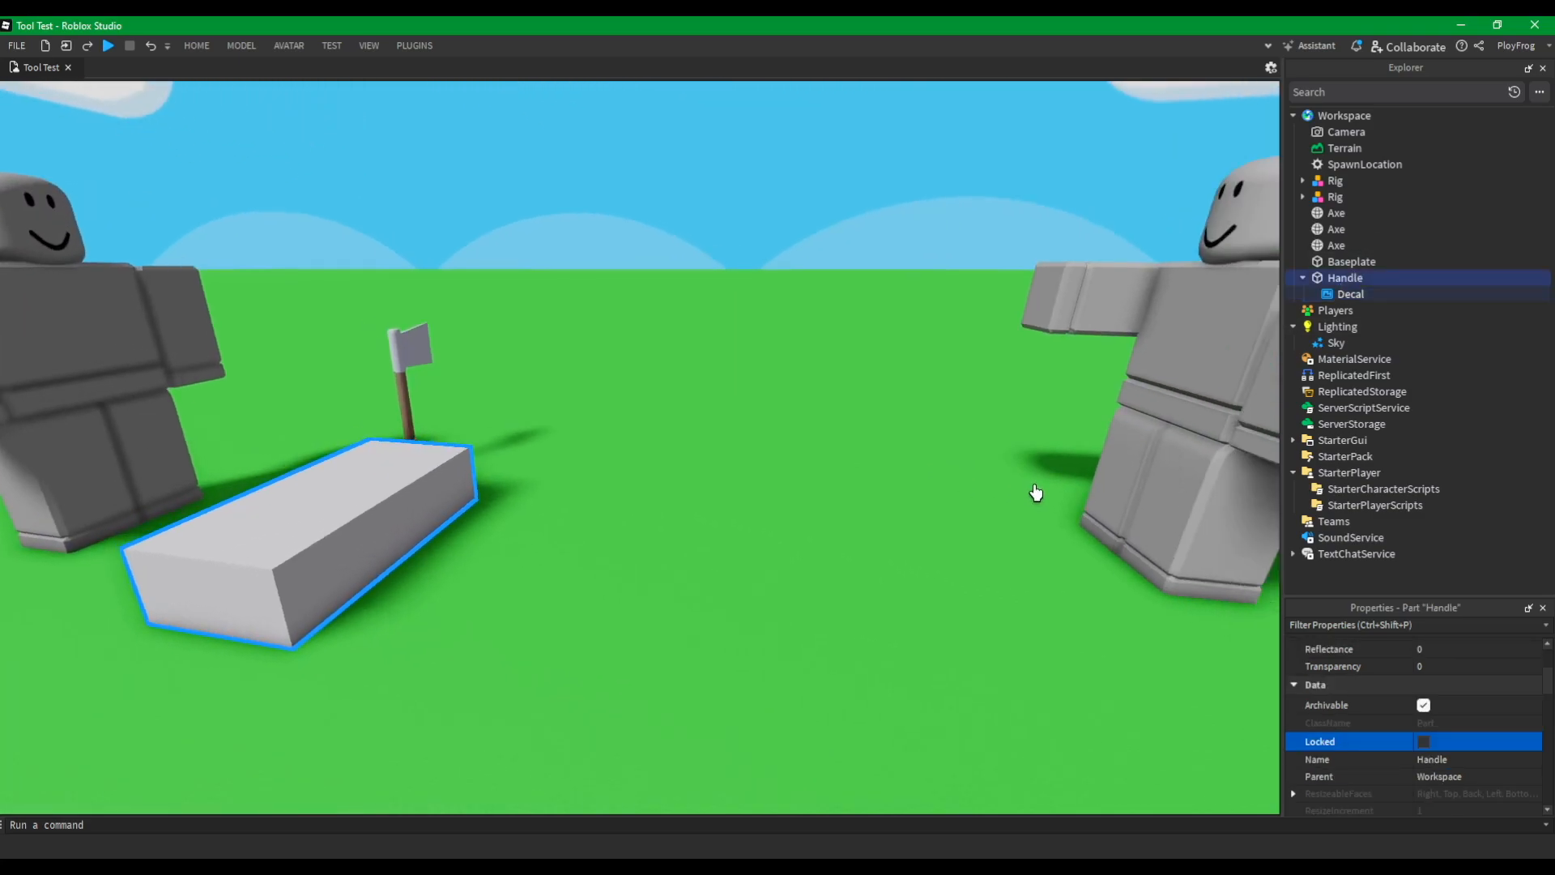
pyautogui.moveTo(1035, 492); pyautogui.dragTo(992, 493, button='right')
pyautogui.press('a')
pyautogui.click(1361, 295)
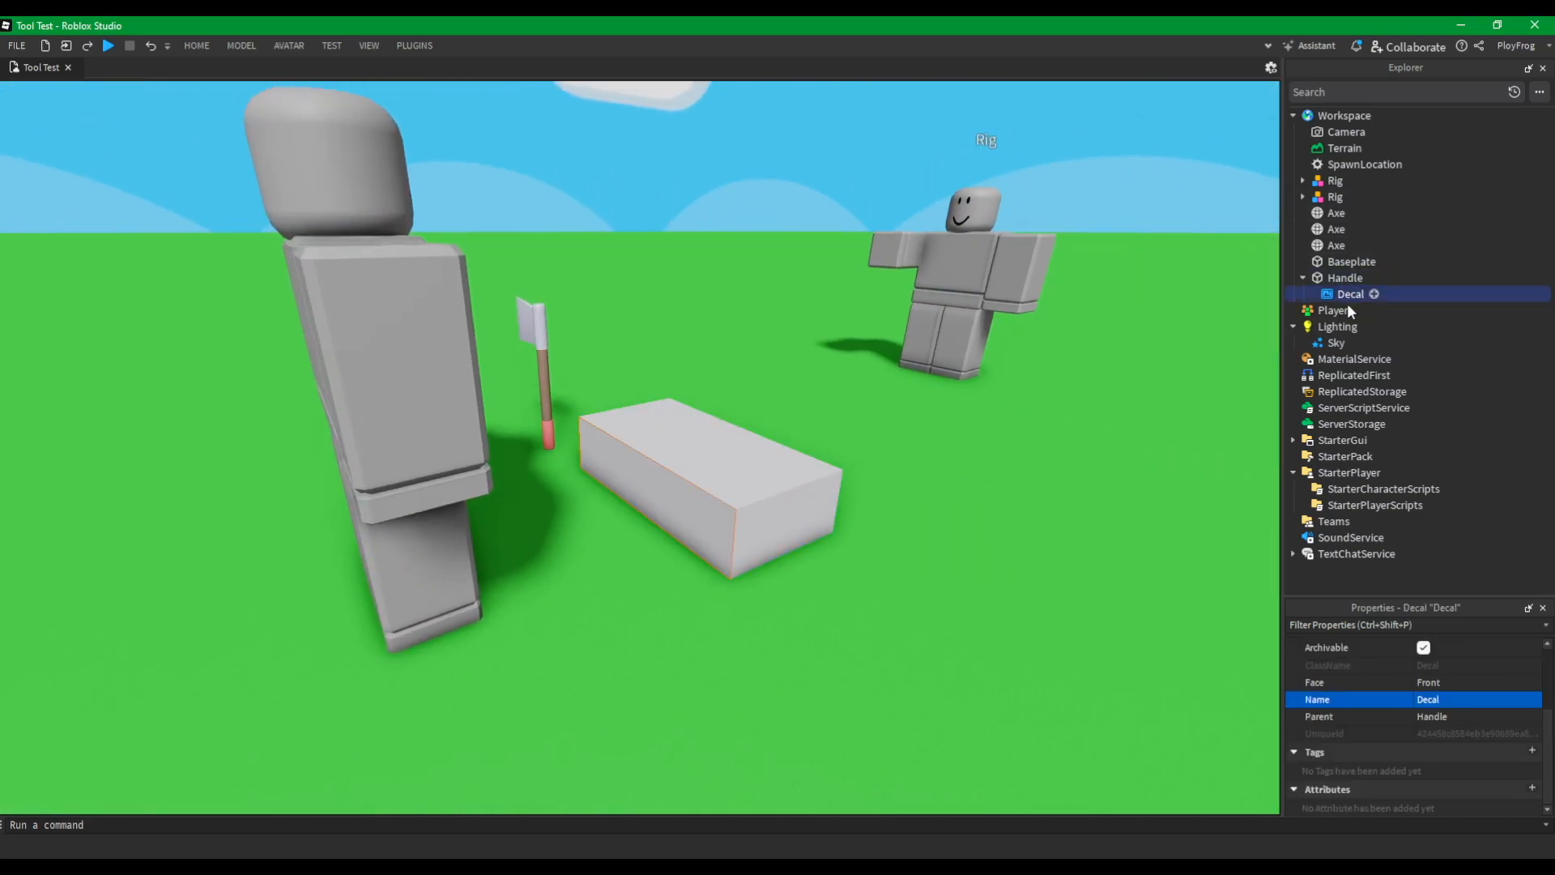
pyautogui.click(1320, 279)
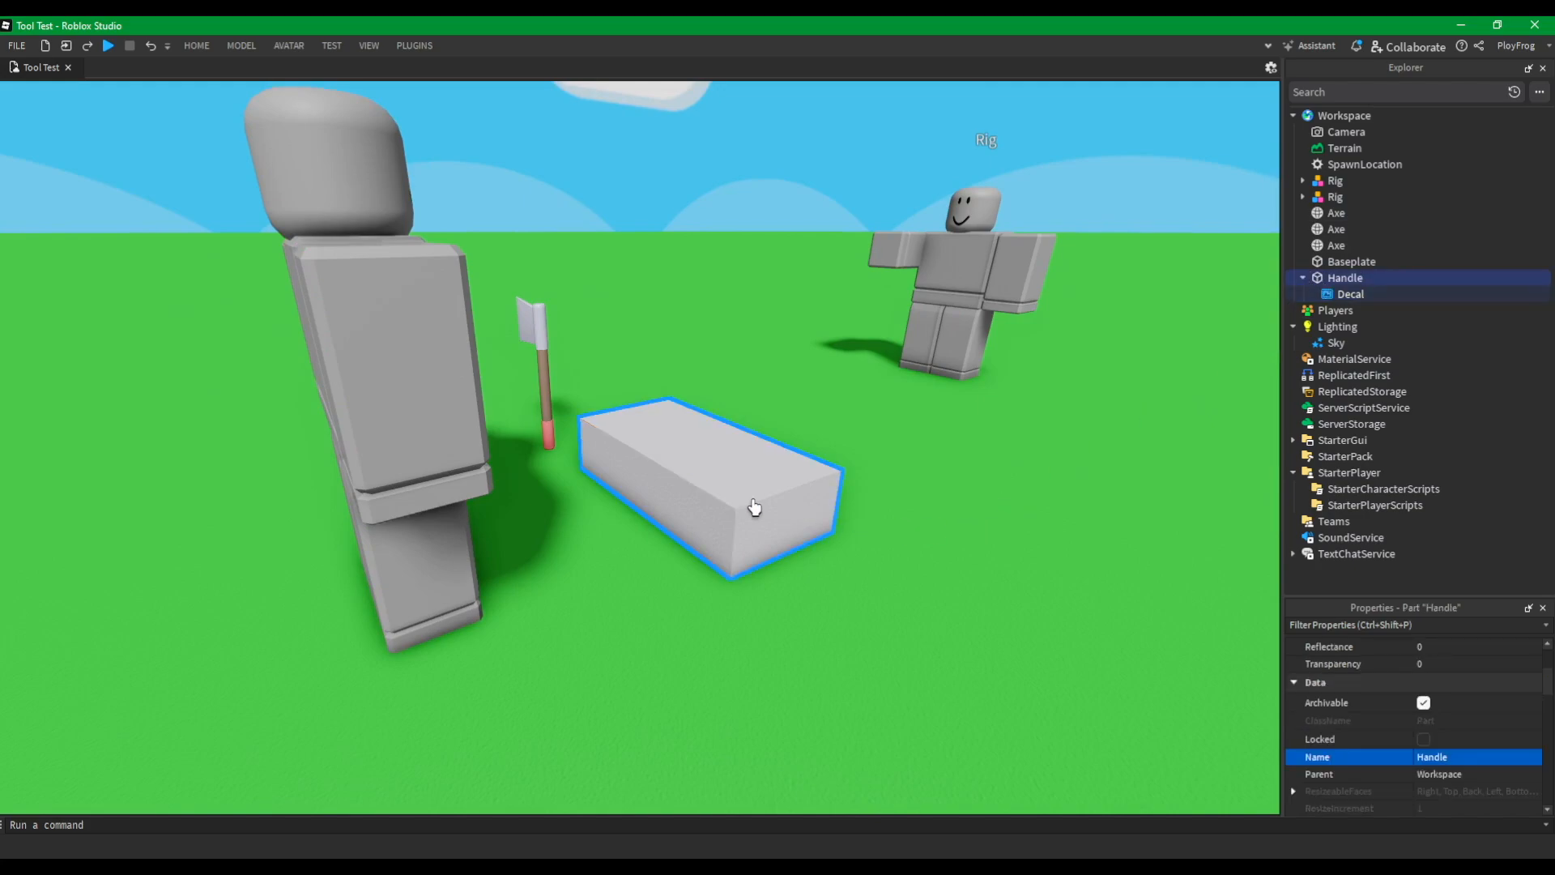
# Shift the Handle slightly, recheck its front side from another angle, and delete the Decal.
pyautogui.moveTo(711, 452); pyautogui.dragTo(625, 544)
pyautogui.press('d')
pyautogui.moveTo(849, 494); pyautogui.dragTo(848, 494, button='right')
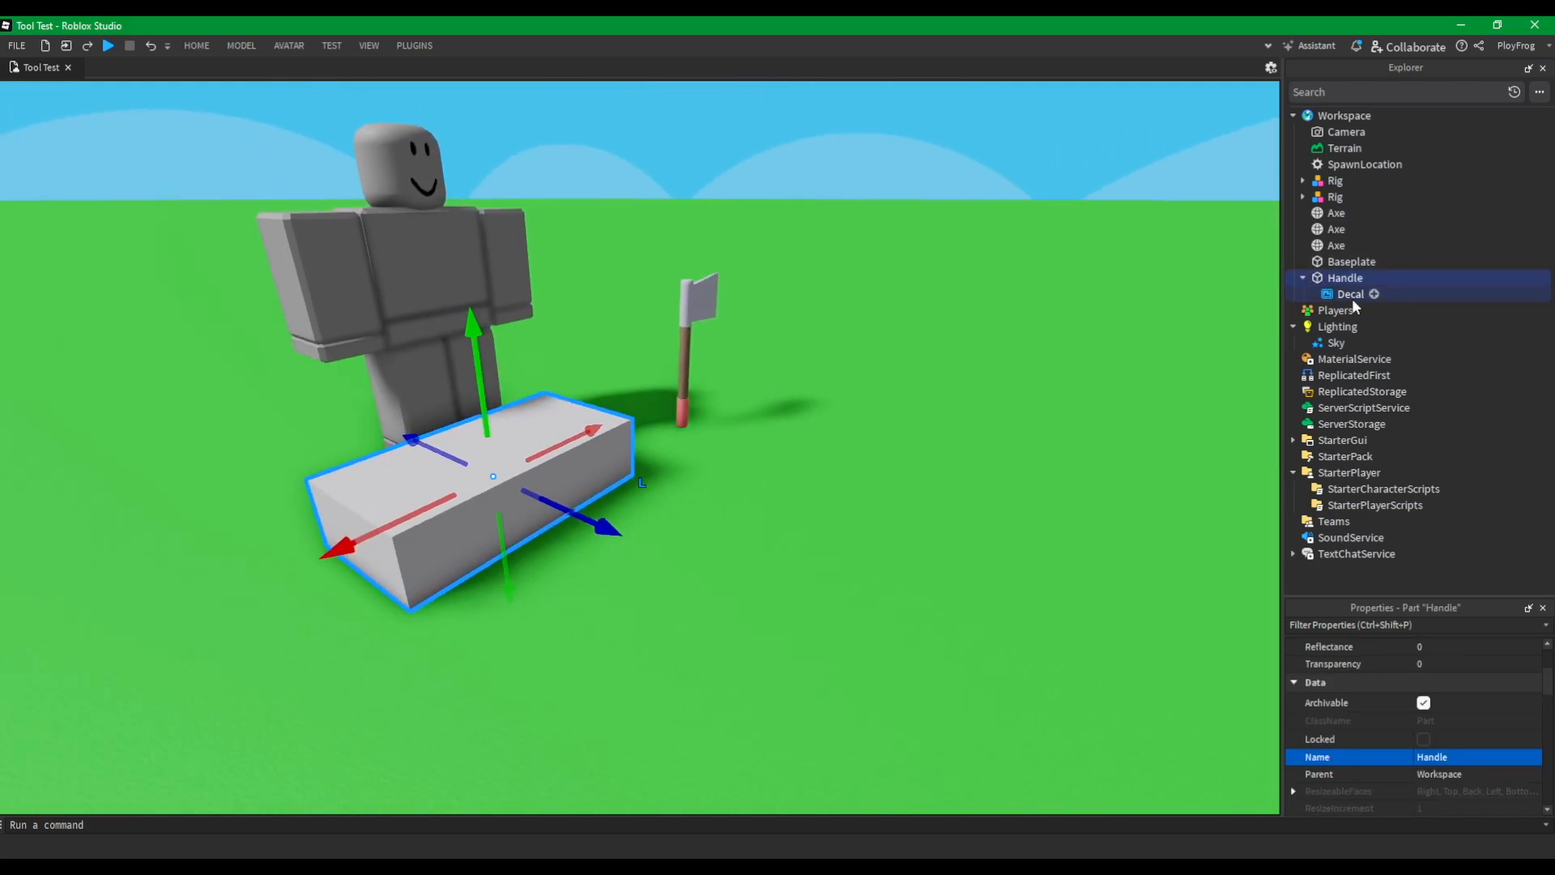
pyautogui.click(1352, 297)
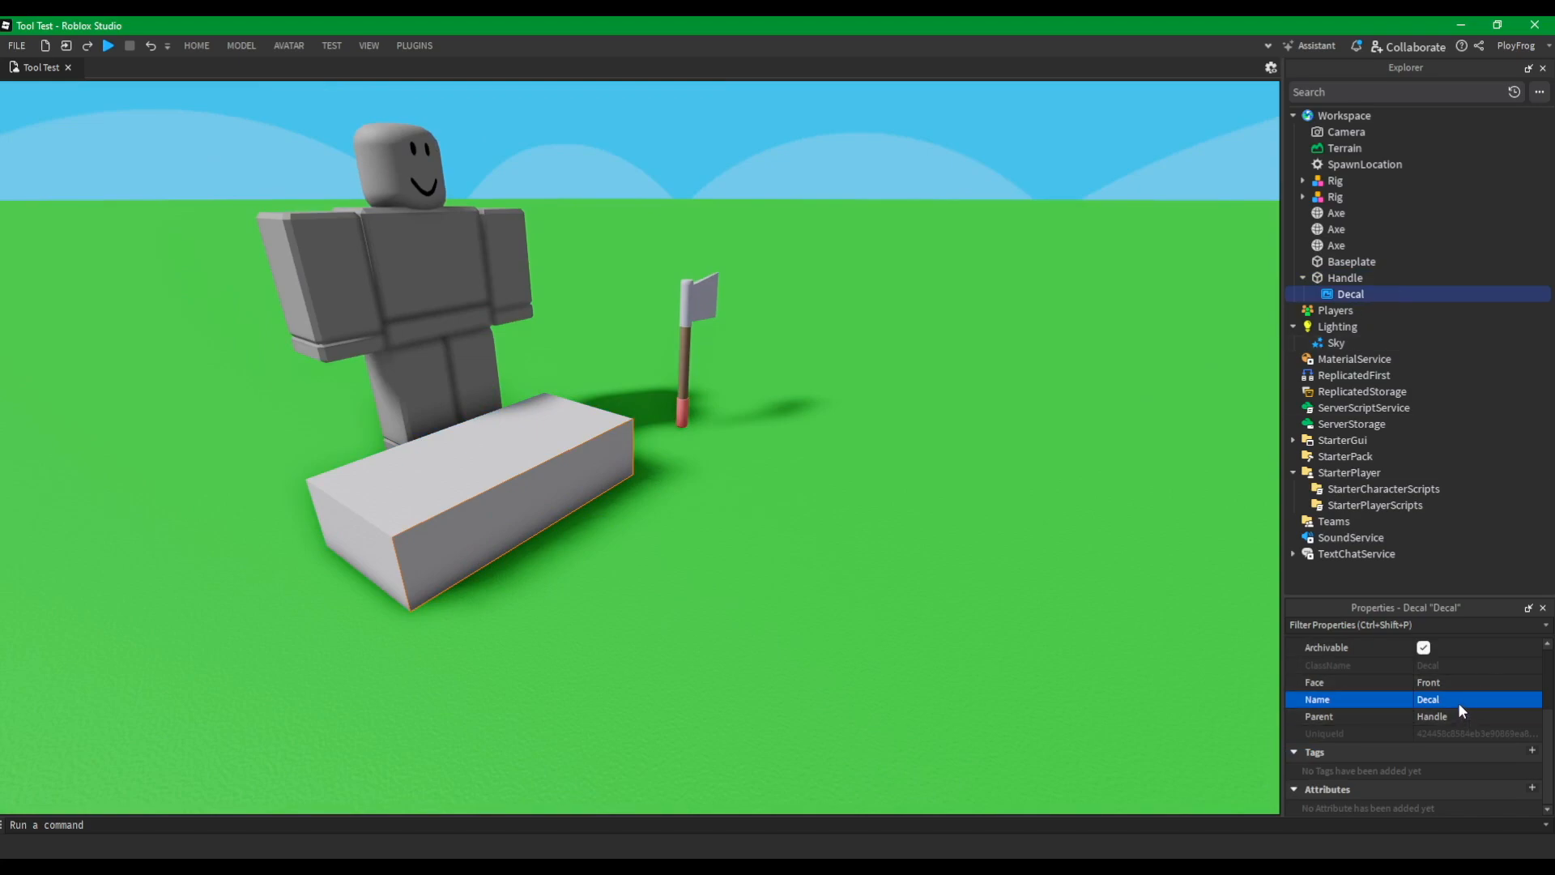
pyautogui.click(1357, 280)
pyautogui.click(1348, 293)
pyautogui.press('Delete')
# Move the Handle over to the Rig with the outstretched arm.
pyautogui.scroll(-3, 541, 429)
pyautogui.moveTo(1053, 470); pyautogui.dragTo(523, 486)
pyautogui.click(823, 555)
pyautogui.moveTo(823, 556); pyautogui.dragTo(1002, 474, button='right')
pyautogui.moveTo(1001, 474); pyautogui.dragTo(736, 333)
# Scale the Handle down on its sides into a thin upright bar sized for the Rig's hand.
pyautogui.hotkey('ctrl', '2')
pyautogui.hotkey('ctrl', '3')
pyautogui.moveTo(664, 368); pyautogui.dragTo(676, 377)
pyautogui.moveTo(833, 377); pyautogui.dragTo(698, 403)
pyautogui.moveTo(586, 427); pyautogui.dragTo(609, 422)
pyautogui.moveTo(624, 430); pyautogui.dragTo(703, 452, button='right')
pyautogui.scroll(1, 702, 452)
pyautogui.moveTo(682, 451); pyautogui.dragTo(711, 456)
pyautogui.moveTo(948, 491); pyautogui.dragTo(812, 500)
pyautogui.moveTo(812, 500); pyautogui.dragTo(705, 449, button='right')
pyautogui.moveTo(671, 453); pyautogui.dragTo(645, 463)
# Position the upright Handle against the end of the Rig's outstretched arm, where the hand grips.
pyautogui.hotkey('ctrl', '2')
pyautogui.moveTo(581, 379); pyautogui.dragTo(578, 330)
pyautogui.moveTo(671, 396); pyautogui.dragTo(679, 395)
pyautogui.moveTo(679, 395); pyautogui.dragTo(698, 486, button='right')
pyautogui.scroll(2, 819, 445)
pyautogui.scroll(-1, 709, 504)
pyautogui.scroll(-1, 708, 504)
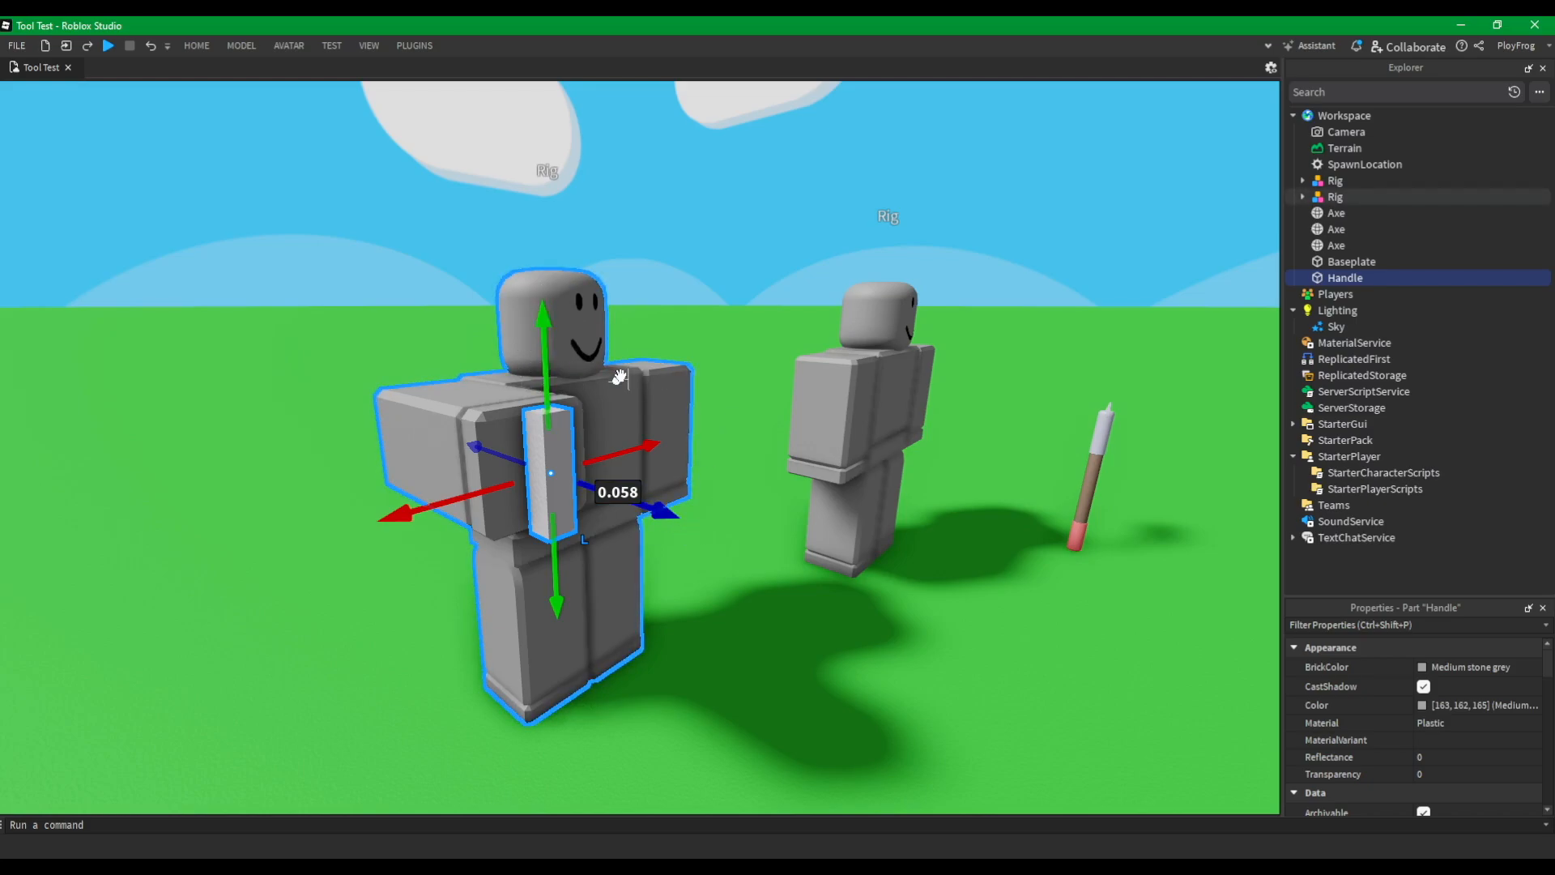
# Add a Decal to the resized Handle to check its front face, and delete the Decal.
pyautogui.click(1372, 277)
pyautogui.click(1260, 319)
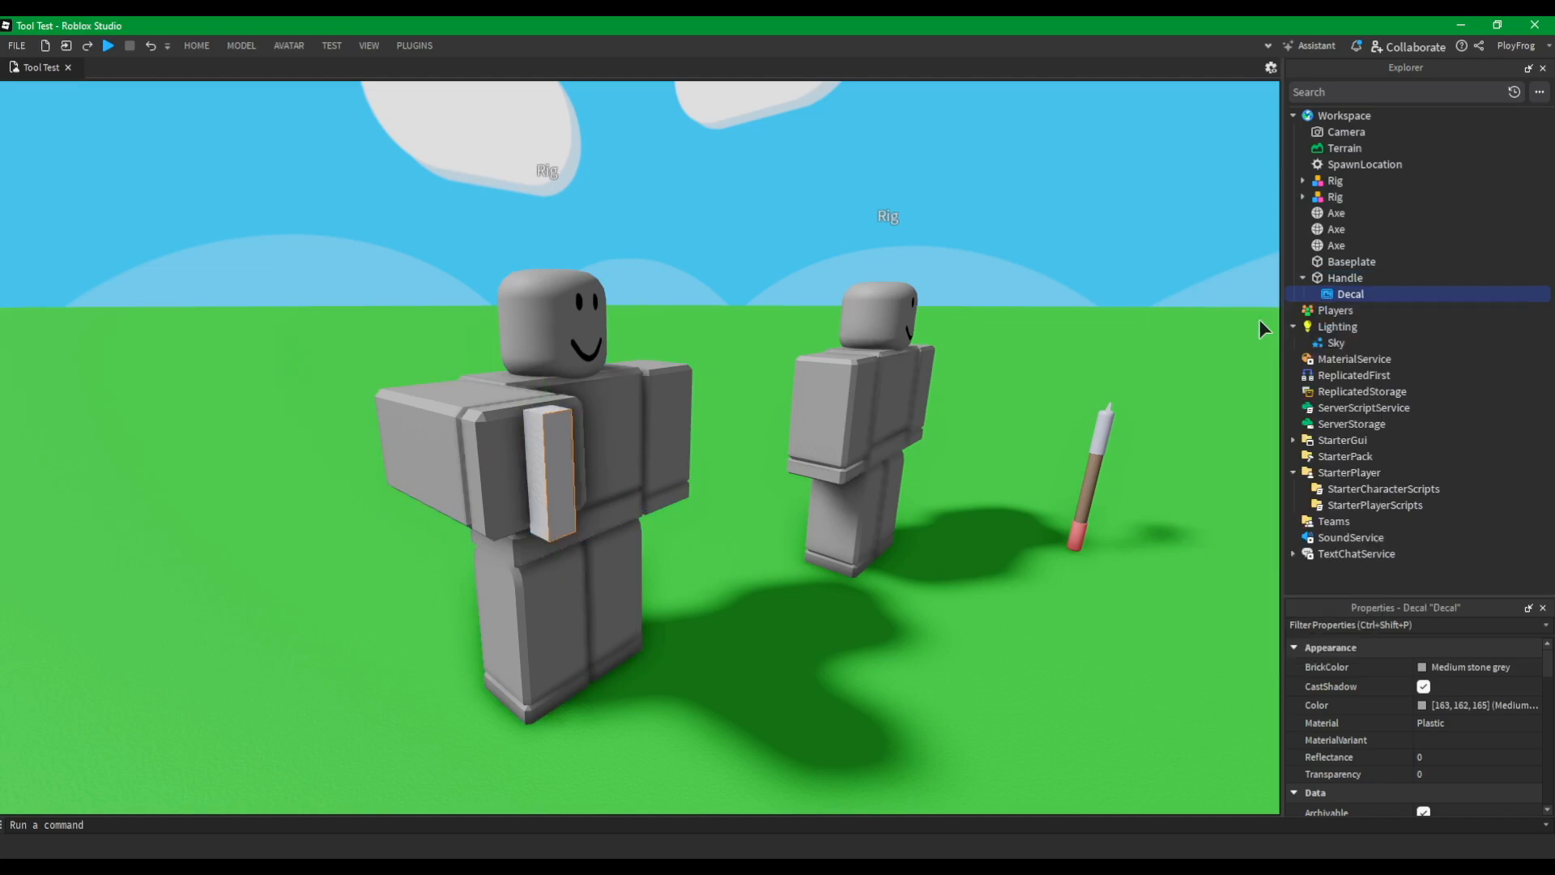
pyautogui.scroll(-2, 1470, 713)
pyautogui.click(1470, 742)
pyautogui.click(1445, 815)
pyautogui.press('Delete')
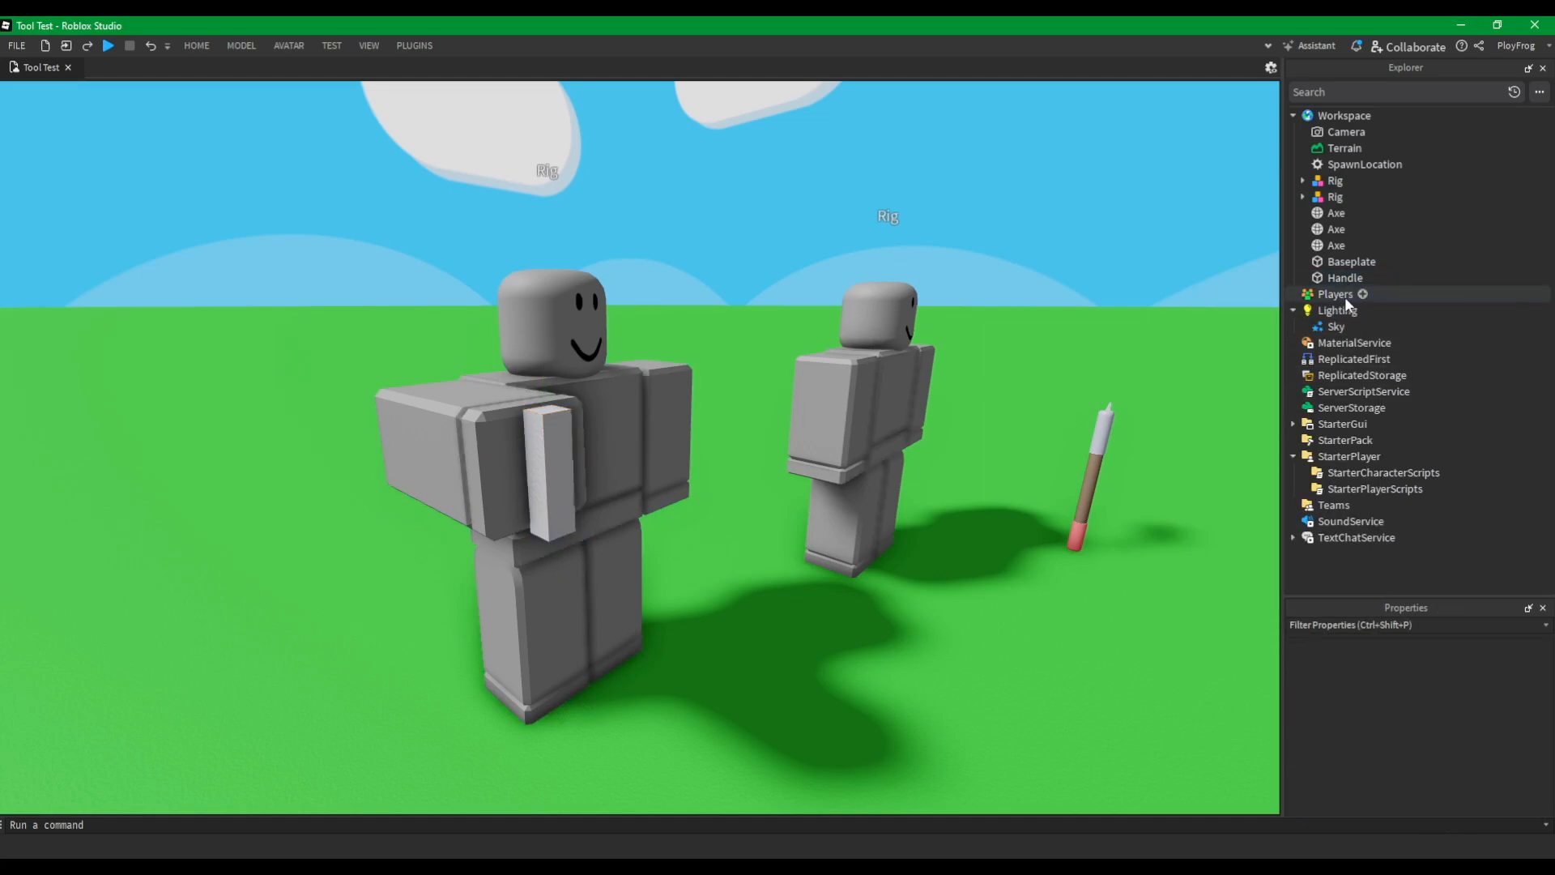
# Select the three Axe mesh parts and move them together towards the Rig's outstretched arm.
pyautogui.press('s')
pyautogui.press('d')
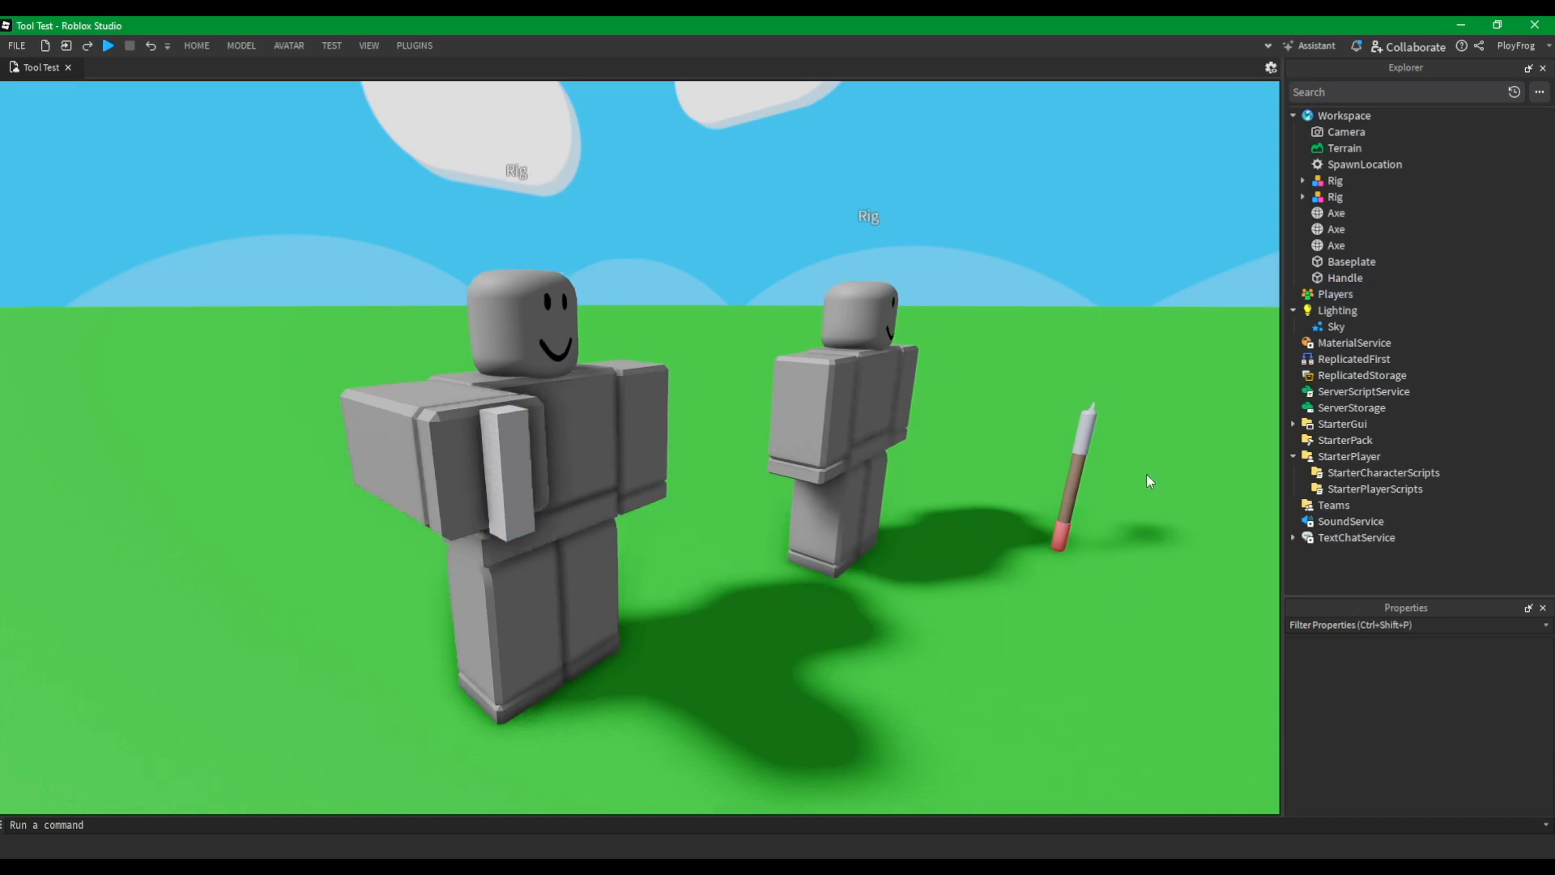
pyautogui.moveTo(954, 591); pyautogui.dragTo(786, 352)
pyautogui.press('w')
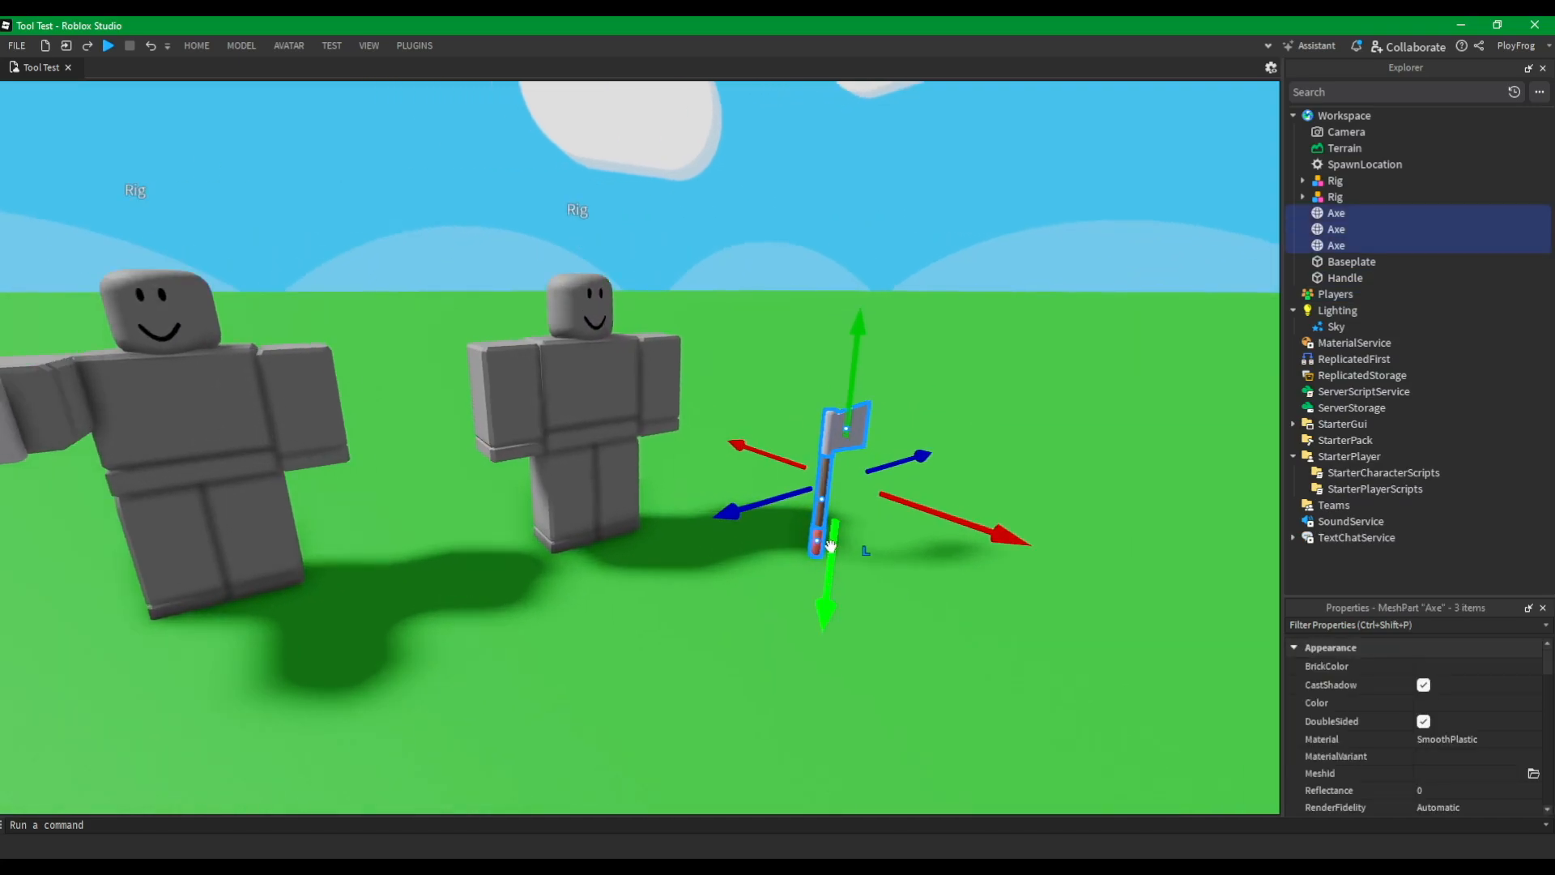
pyautogui.press('a')
pyautogui.moveTo(822, 527); pyautogui.dragTo(646, 649)
# Raise the three Axe parts to hand height and shift them sideways onto the Handle.
pyautogui.press('a')
pyautogui.moveTo(672, 431); pyautogui.dragTo(681, 258)
pyautogui.moveTo(680, 257); pyautogui.dragTo(732, 392, button='right')
pyautogui.moveTo(734, 394); pyautogui.dragTo(818, 415)
pyautogui.moveTo(818, 415); pyautogui.dragTo(838, 408, button='right')
pyautogui.moveTo(838, 407); pyautogui.dragTo(809, 425)
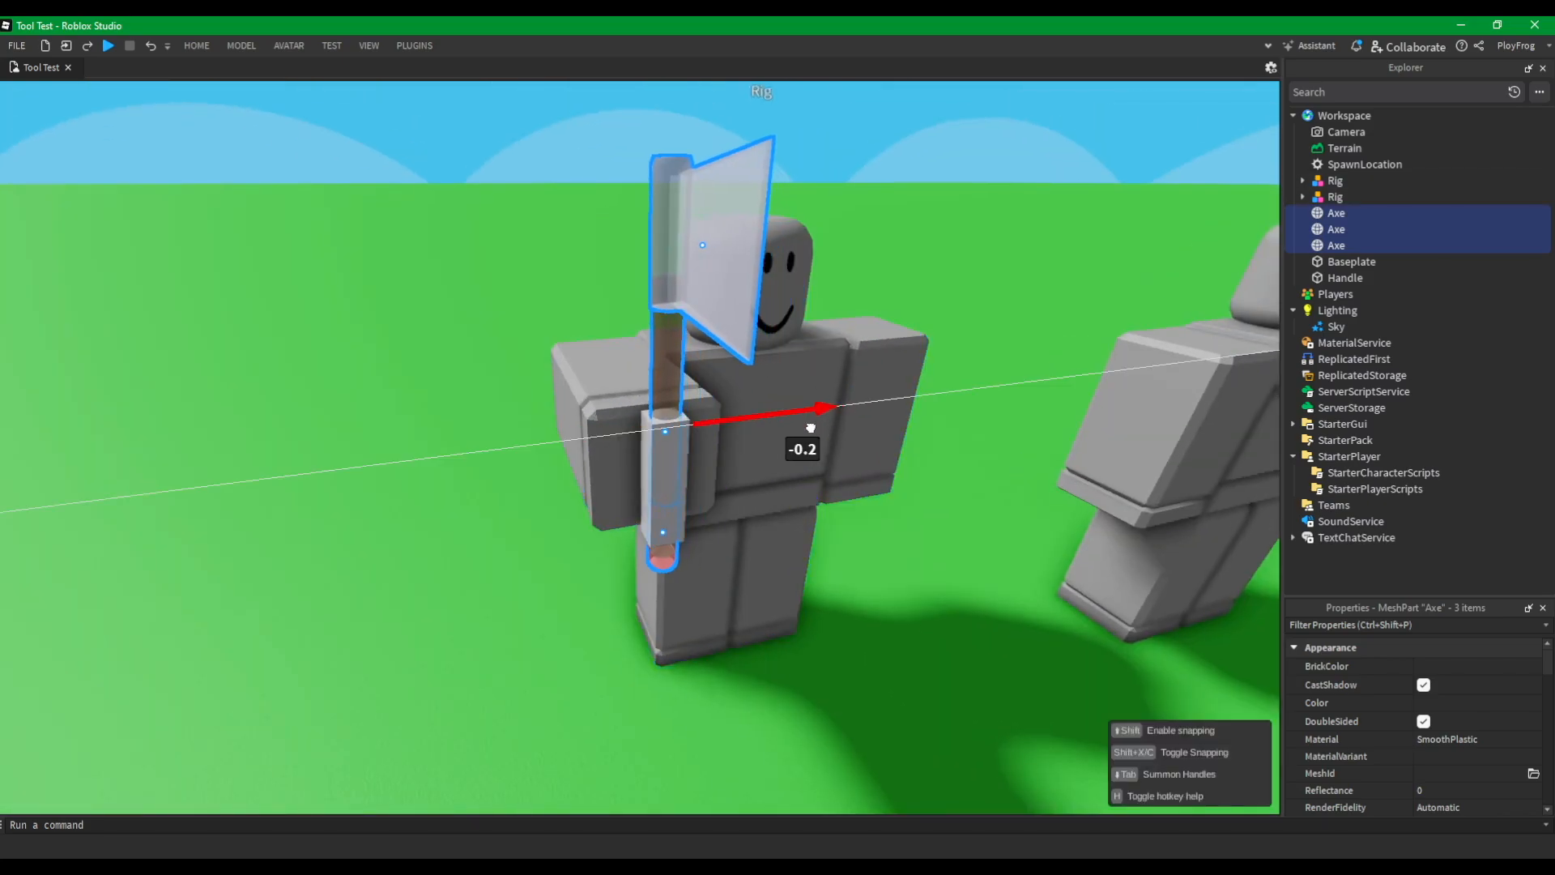
# Fine-tune the Axe parts' horizontal position so the shaft is centred in the Handle.
pyautogui.moveTo(809, 426); pyautogui.dragTo(734, 496, button='right')
pyautogui.press('a')
pyautogui.moveTo(776, 490); pyautogui.dragTo(776, 494)
pyautogui.moveTo(776, 494); pyautogui.dragTo(774, 496, button='right')
pyautogui.press('w')
pyautogui.press('s')
pyautogui.moveTo(732, 489); pyautogui.dragTo(732, 490)
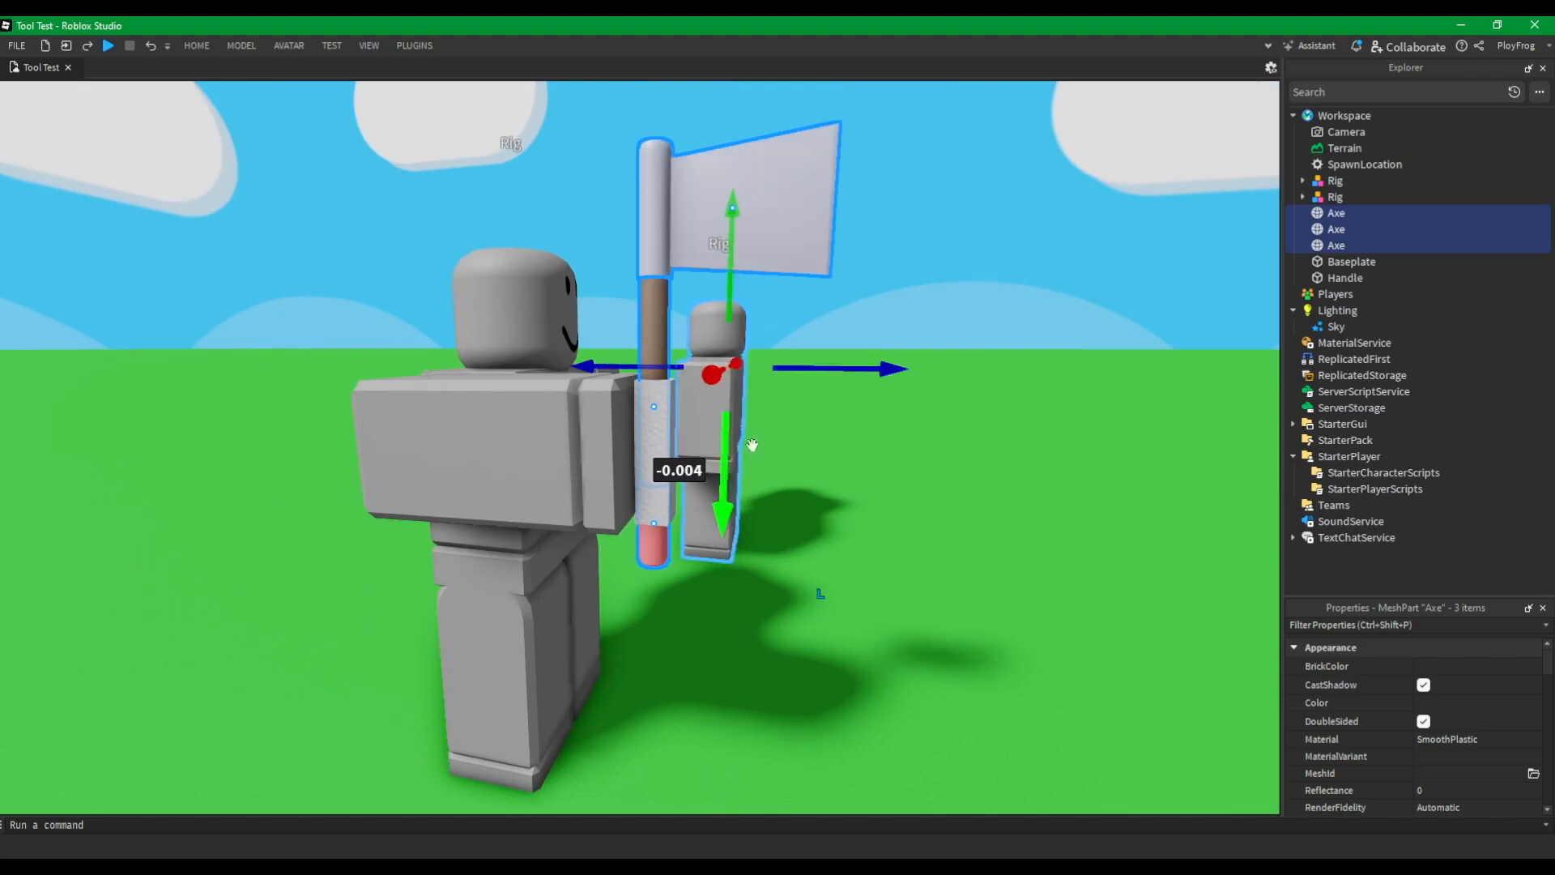
pyautogui.moveTo(820, 371); pyautogui.dragTo(814, 377)
pyautogui.moveTo(814, 378); pyautogui.dragTo(816, 305, button='right')
pyautogui.press('w')
pyautogui.moveTo(815, 305); pyautogui.dragTo(824, 305)
# Raise the Axe parts about 0.14 studs relative to the Handle.
pyautogui.moveTo(674, 434); pyautogui.dragTo(674, 417)
pyautogui.moveTo(756, 482); pyautogui.dragTo(756, 477, button='right')
pyautogui.press('s')
pyautogui.press('d')
pyautogui.press('a')
pyautogui.press('a')
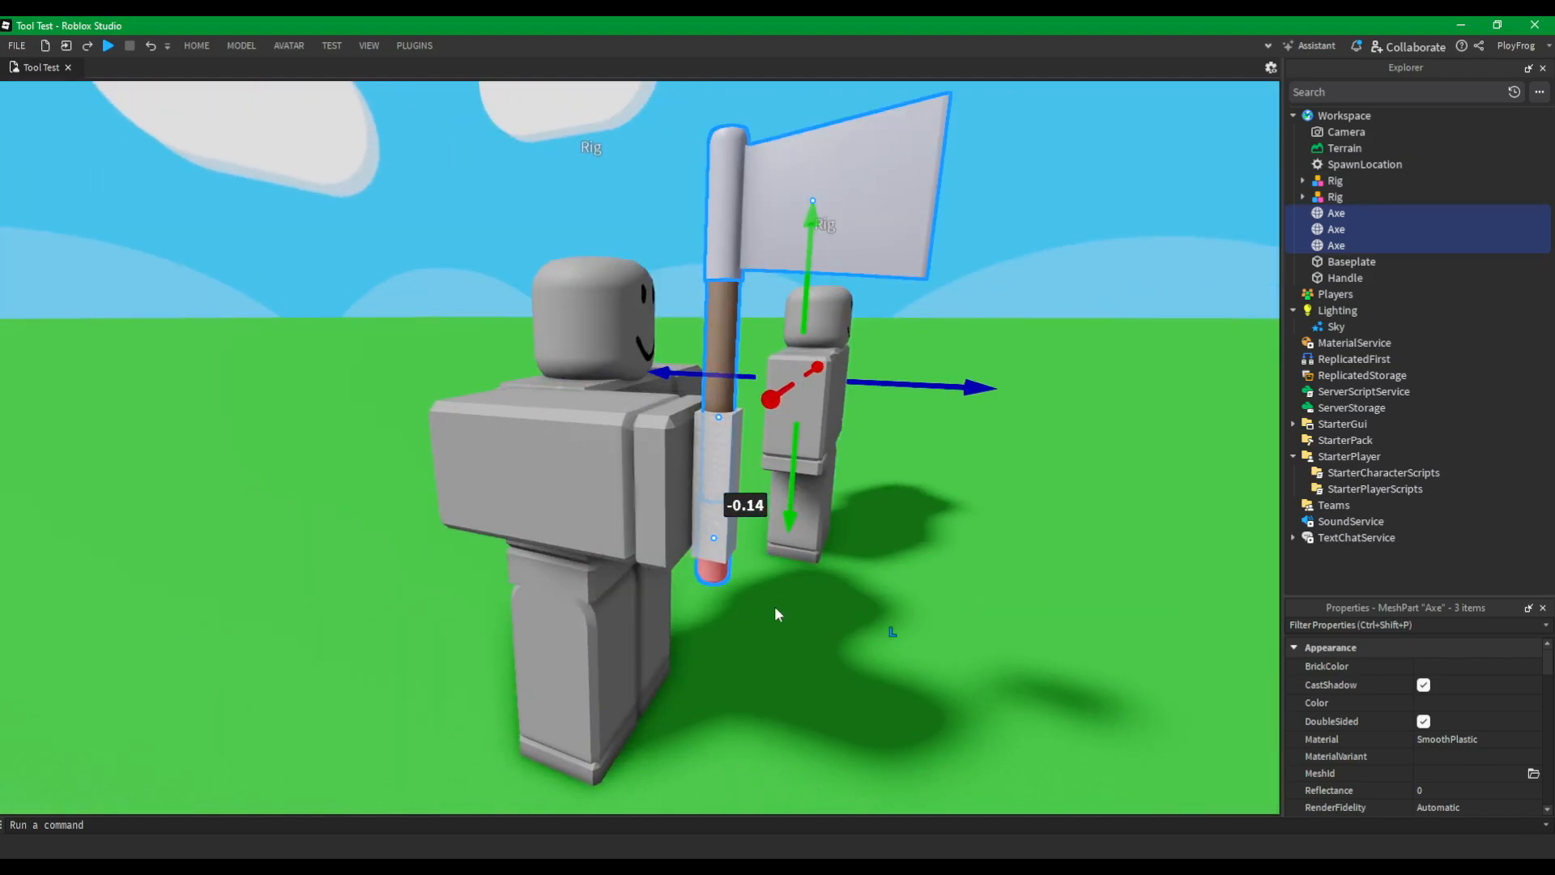
# Set the Handle's Transparency to 1.
pyautogui.click(775, 605)
pyautogui.click(722, 514)
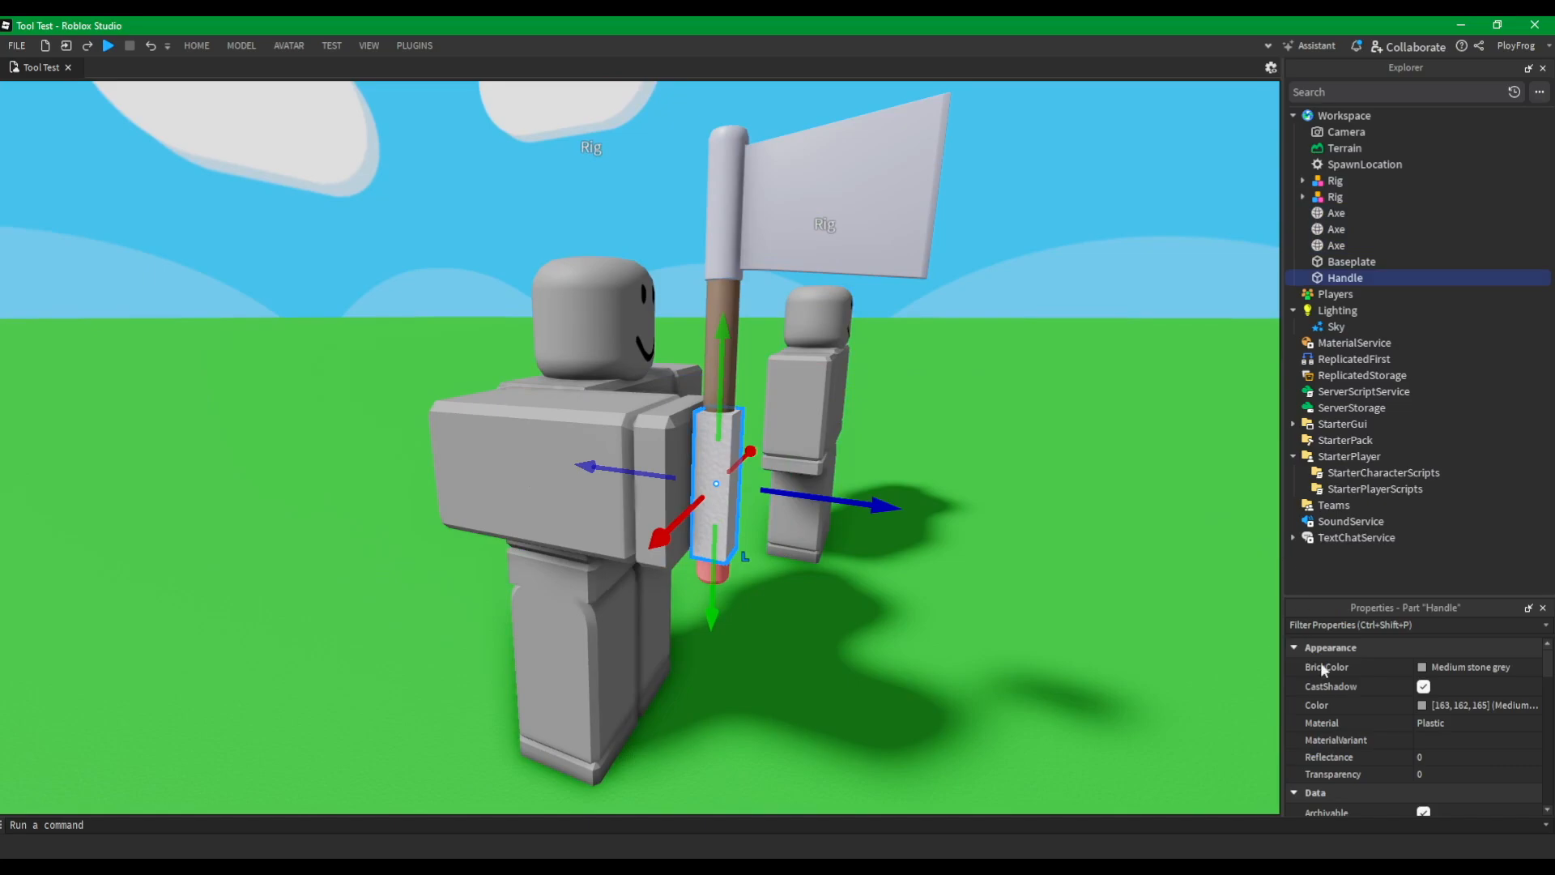
pyautogui.click(1434, 771)
pyautogui.write('1')
pyautogui.press('Return')
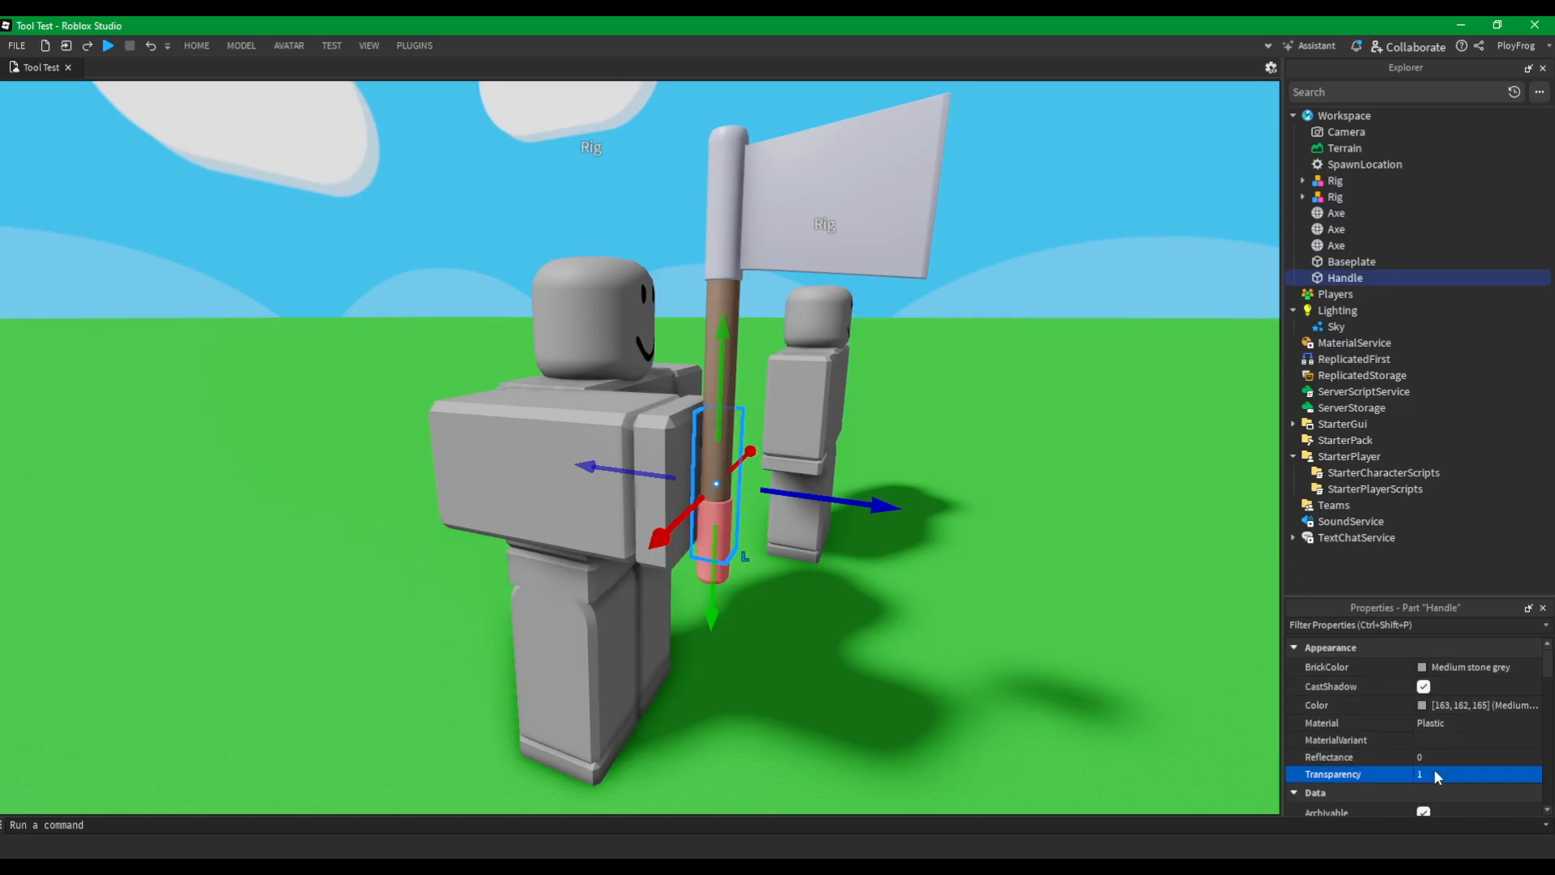
# Separate the axe and its Handle from the posed Rig, leaving clear space around them.
pyautogui.click(986, 580)
pyautogui.moveTo(987, 580); pyautogui.dragTo(979, 580, button='right')
pyautogui.press('s')
pyautogui.press('d')
pyautogui.moveTo(829, 527); pyautogui.dragTo(979, 505)
pyautogui.press('a')
pyautogui.moveTo(704, 593); pyautogui.dragTo(384, 577)
pyautogui.moveTo(853, 566); pyautogui.dragTo(627, 216)
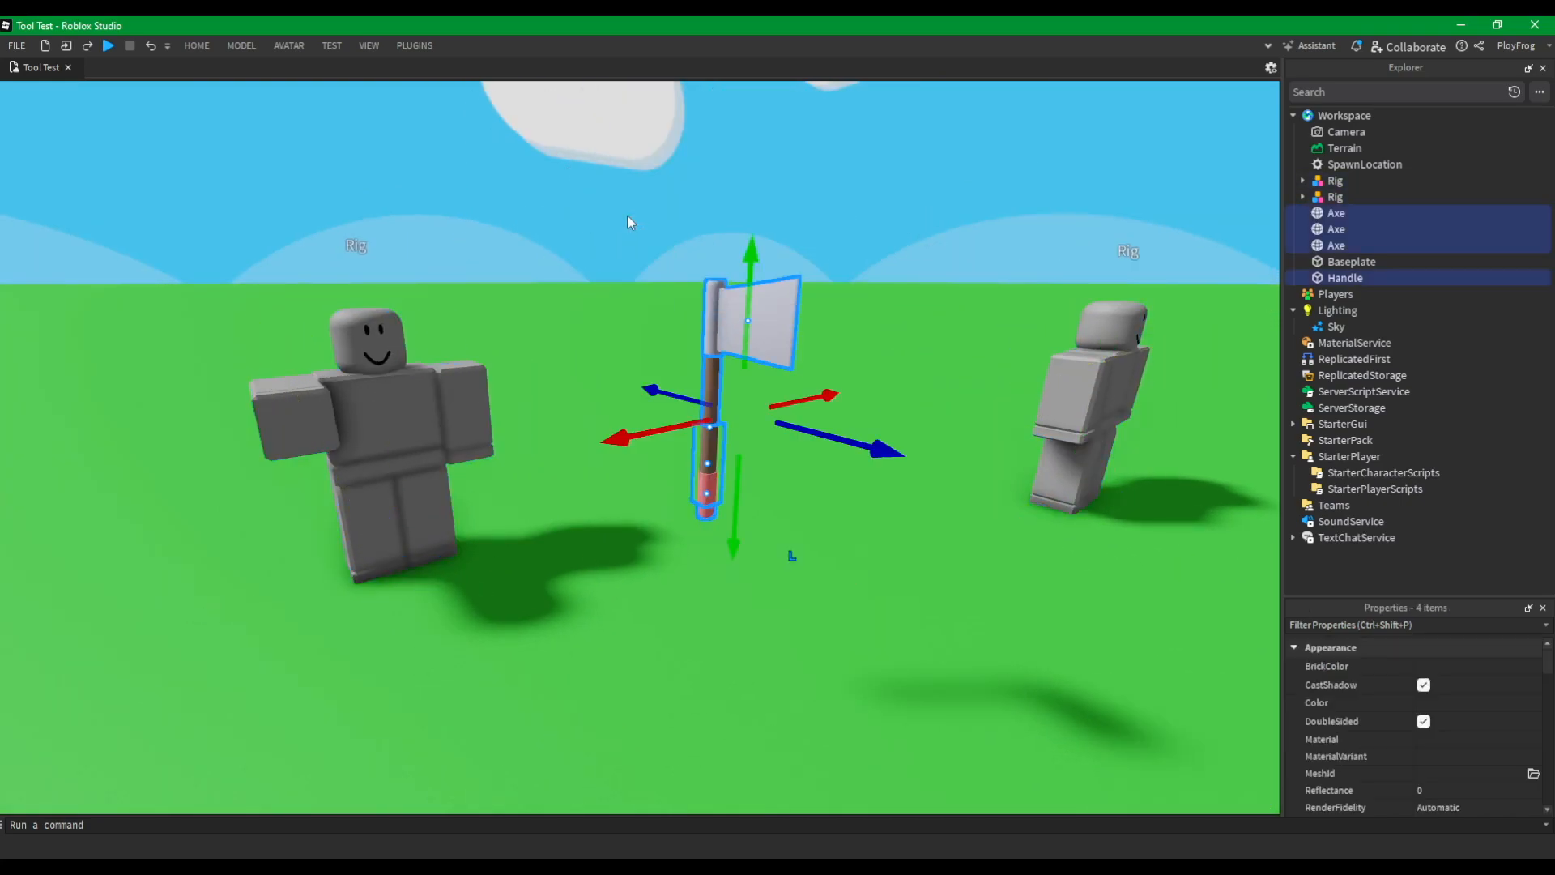
pyautogui.click(818, 226)
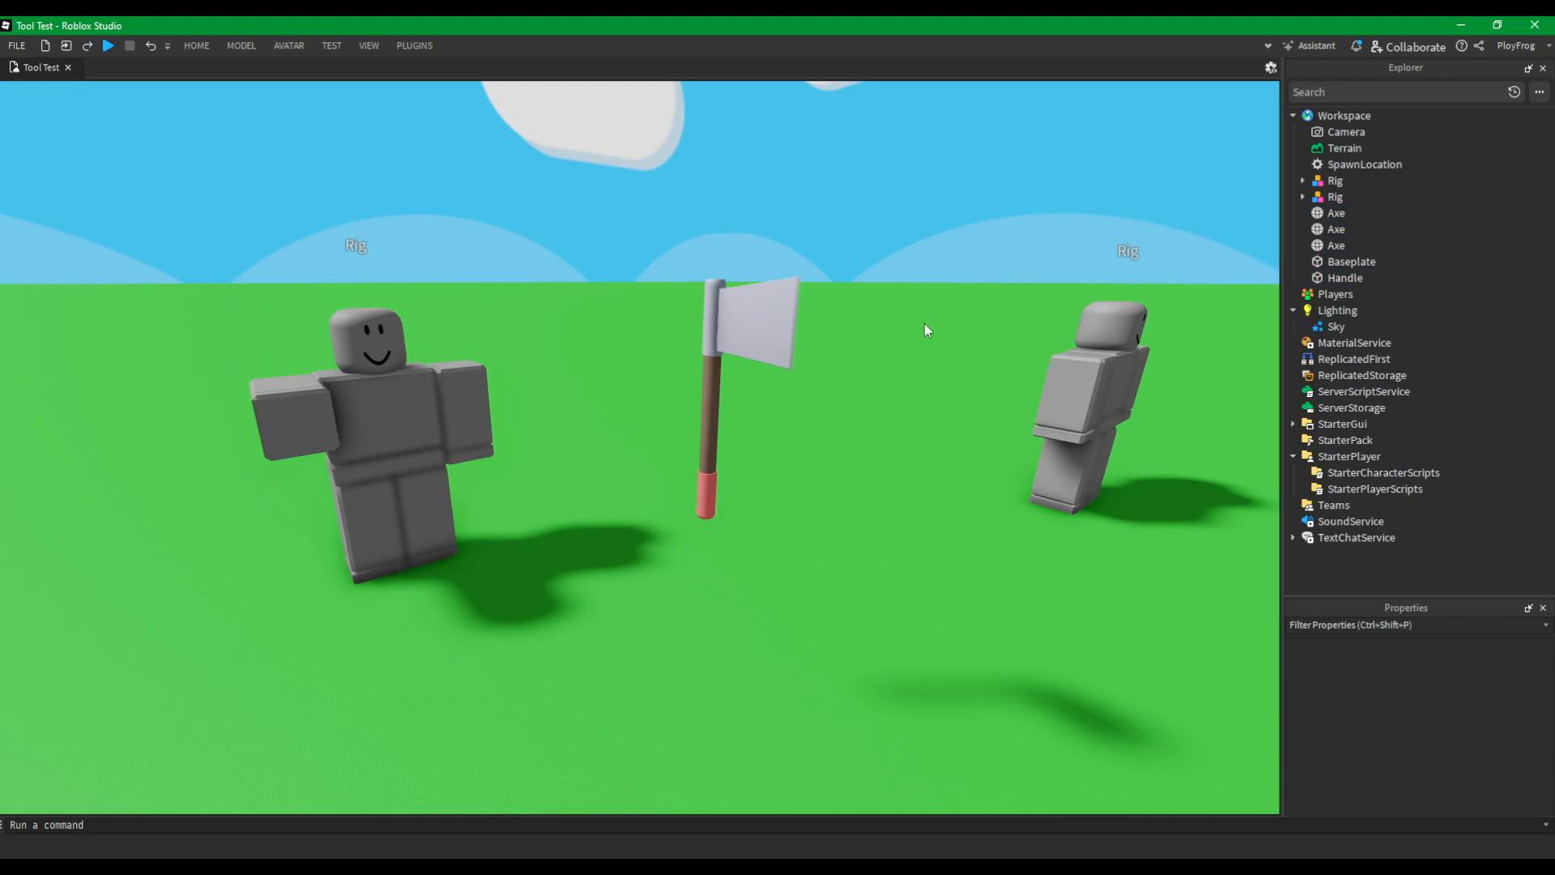
# Insert a Tool object into the Workspace and rename it Axe.
pyautogui.rightClick(823, 464)
pyautogui.click(896, 513)
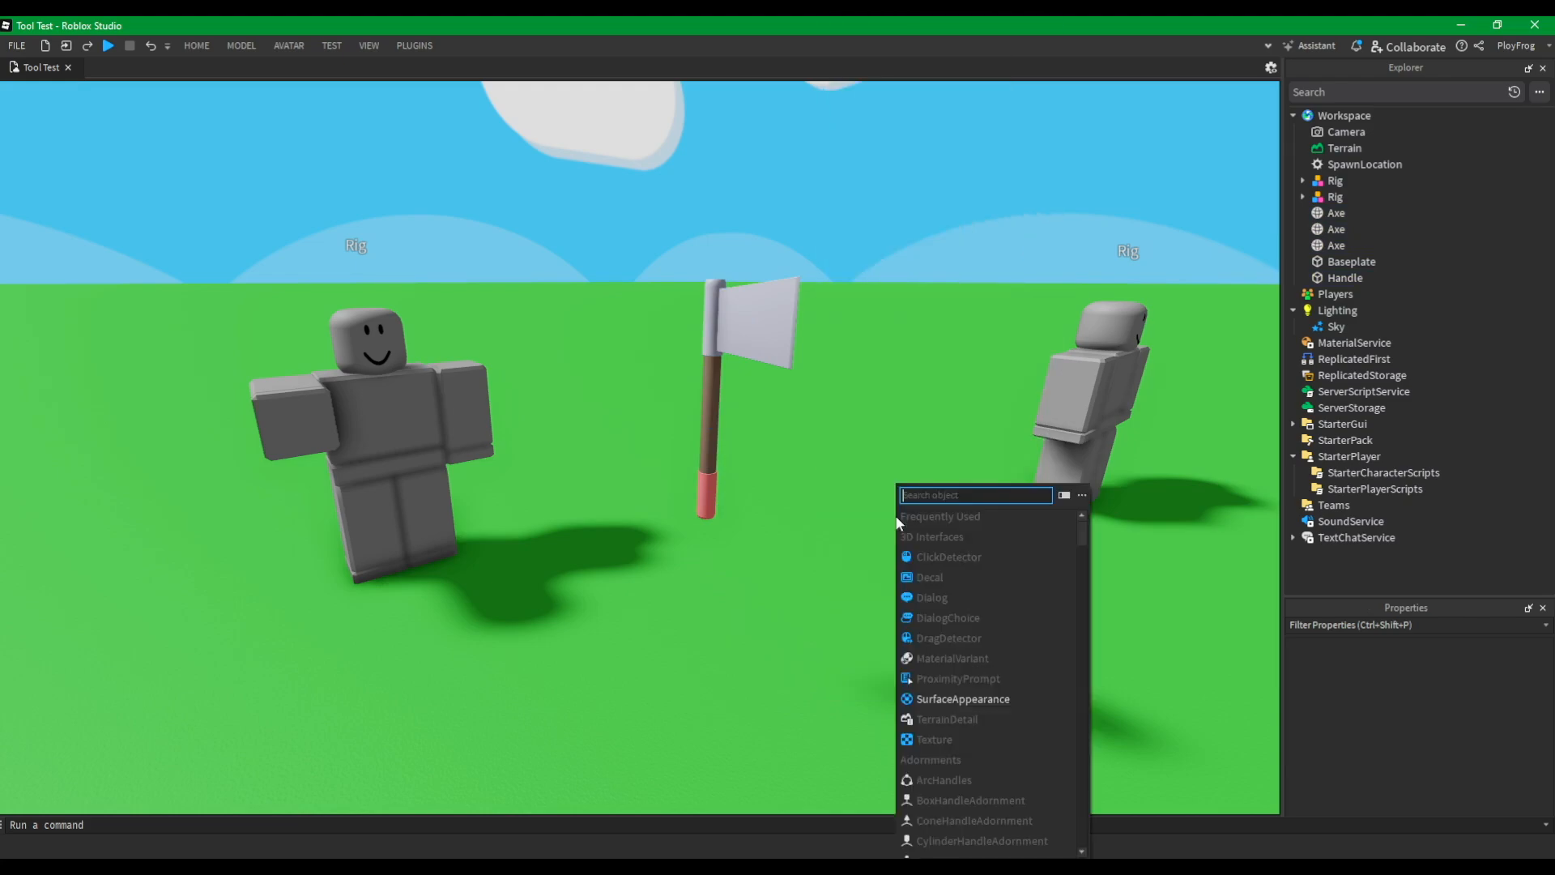
pyautogui.write('Tool')
pyautogui.click(936, 511)
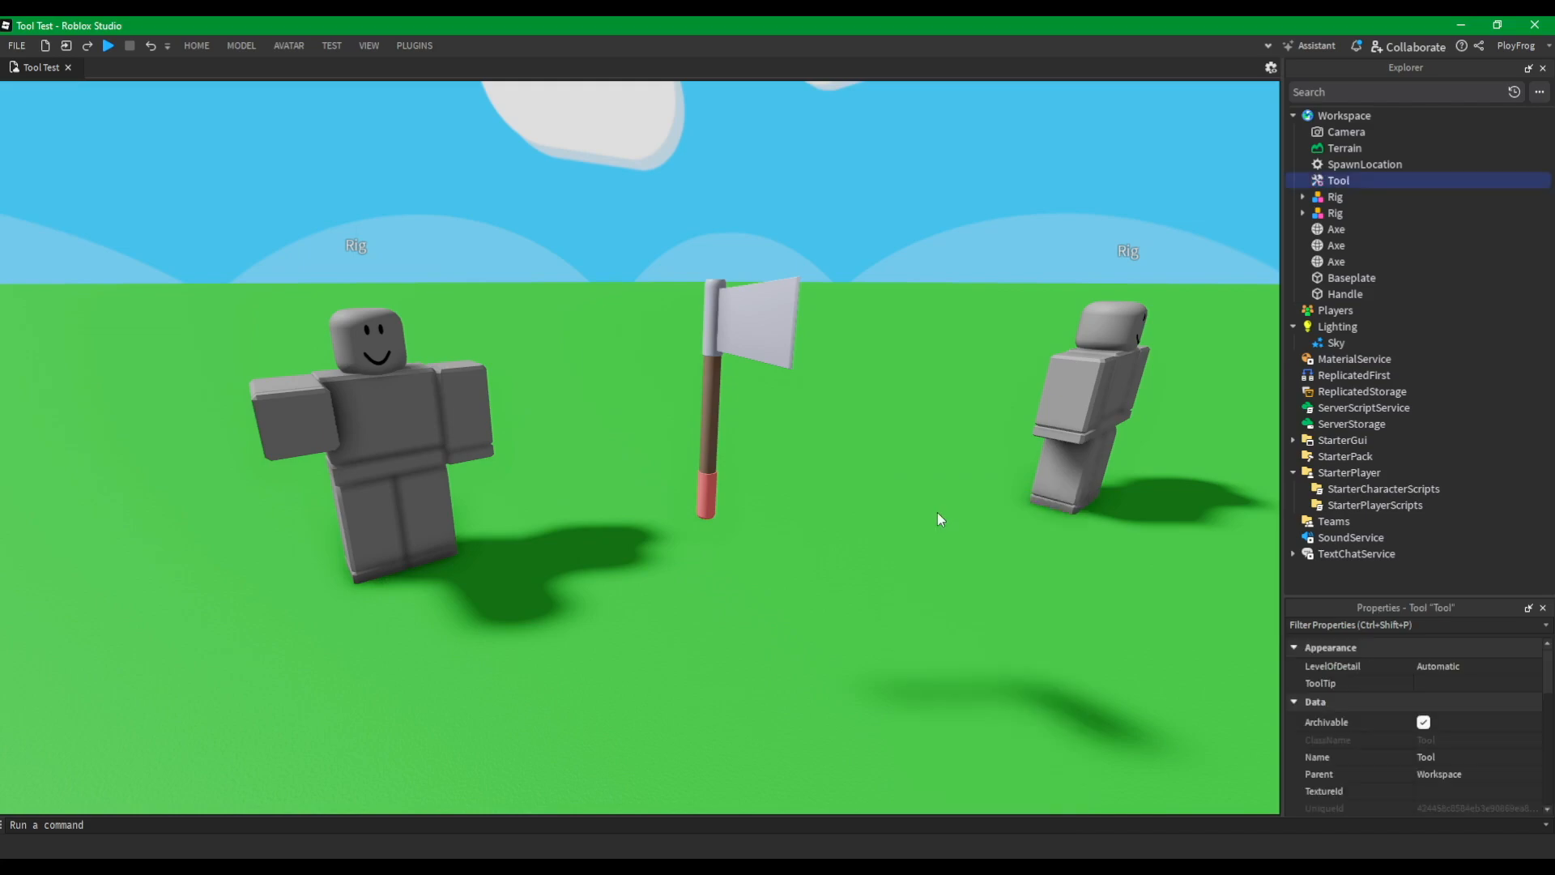
pyautogui.doubleClick(1349, 175)
pyautogui.write('Axe')
pyautogui.press('Return')
# Put the three Axe mesh parts and the Handle inside the Axe tool, and delete the TouchInterest under Handle.
pyautogui.moveTo(763, 533); pyautogui.dragTo(640, 245)
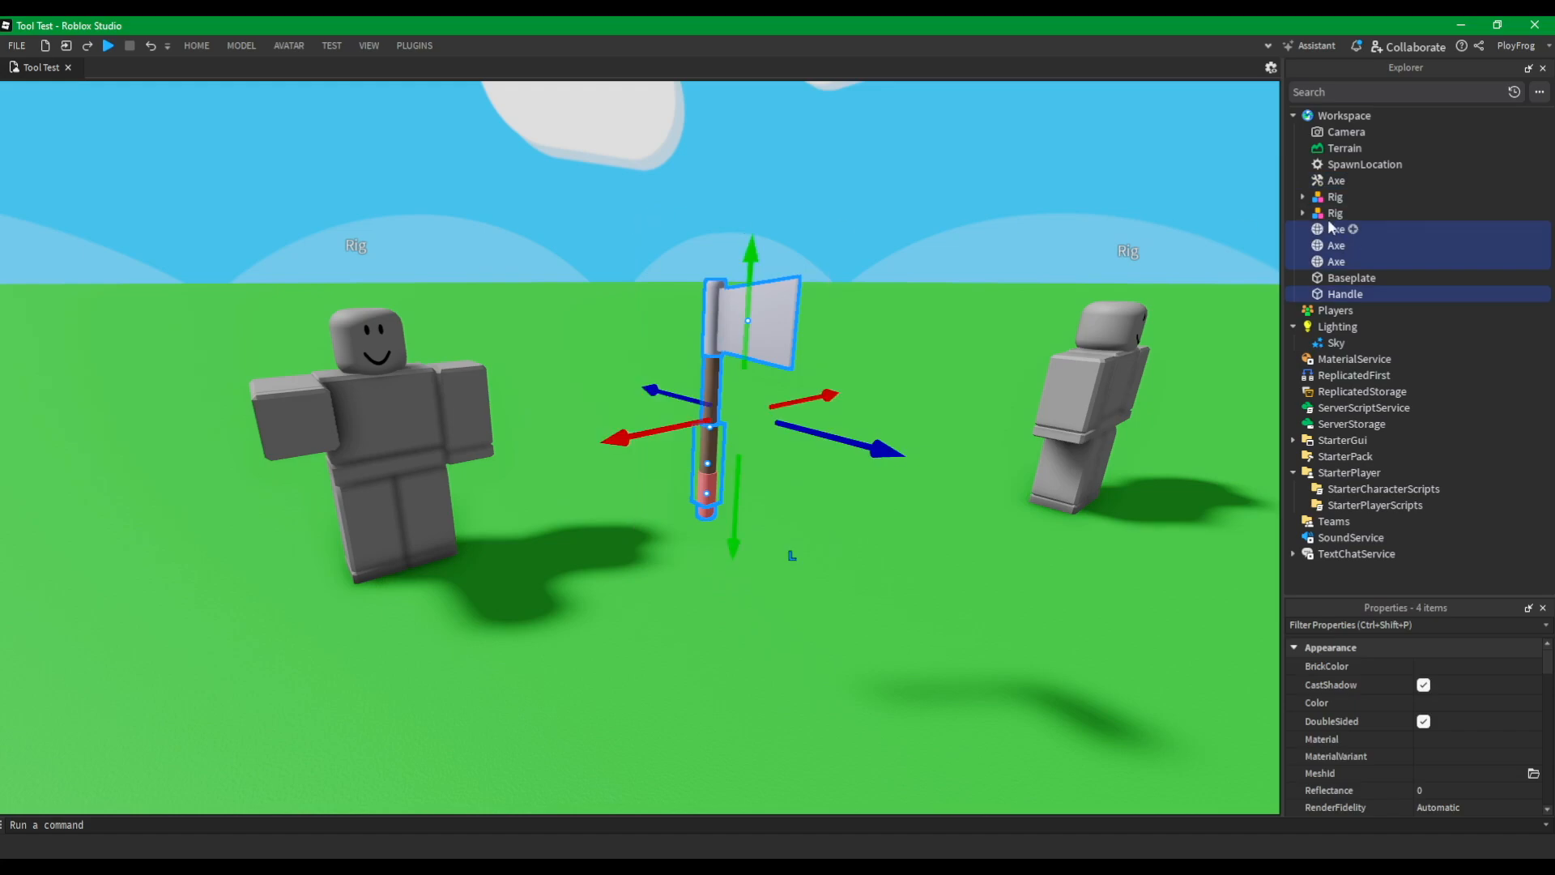
pyautogui.moveTo(1330, 228); pyautogui.dragTo(1337, 179)
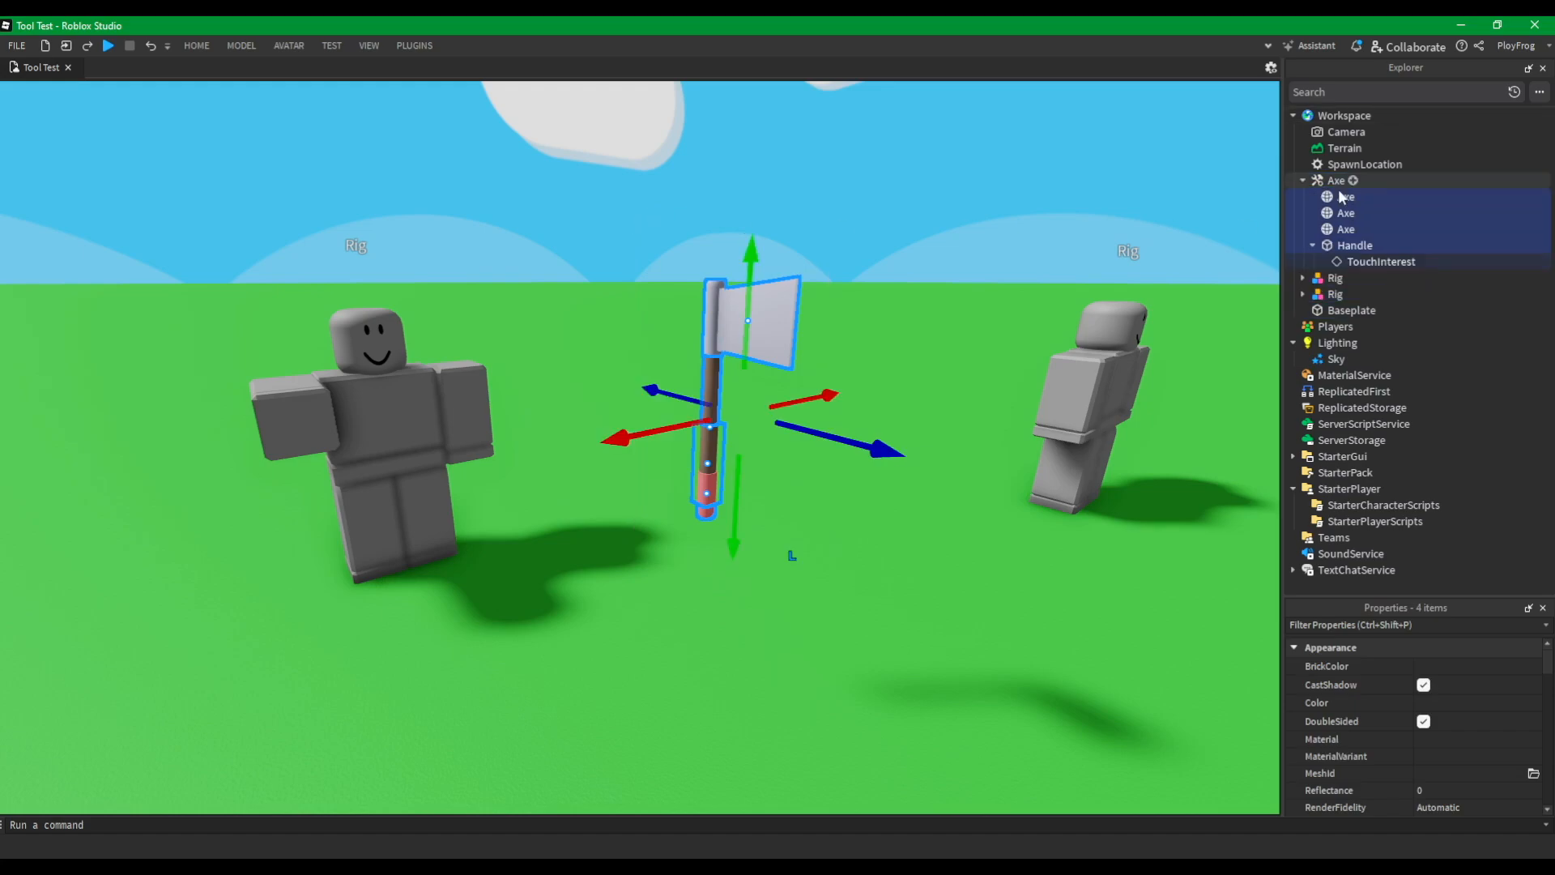
pyautogui.click(1364, 261)
pyautogui.press('Delete')
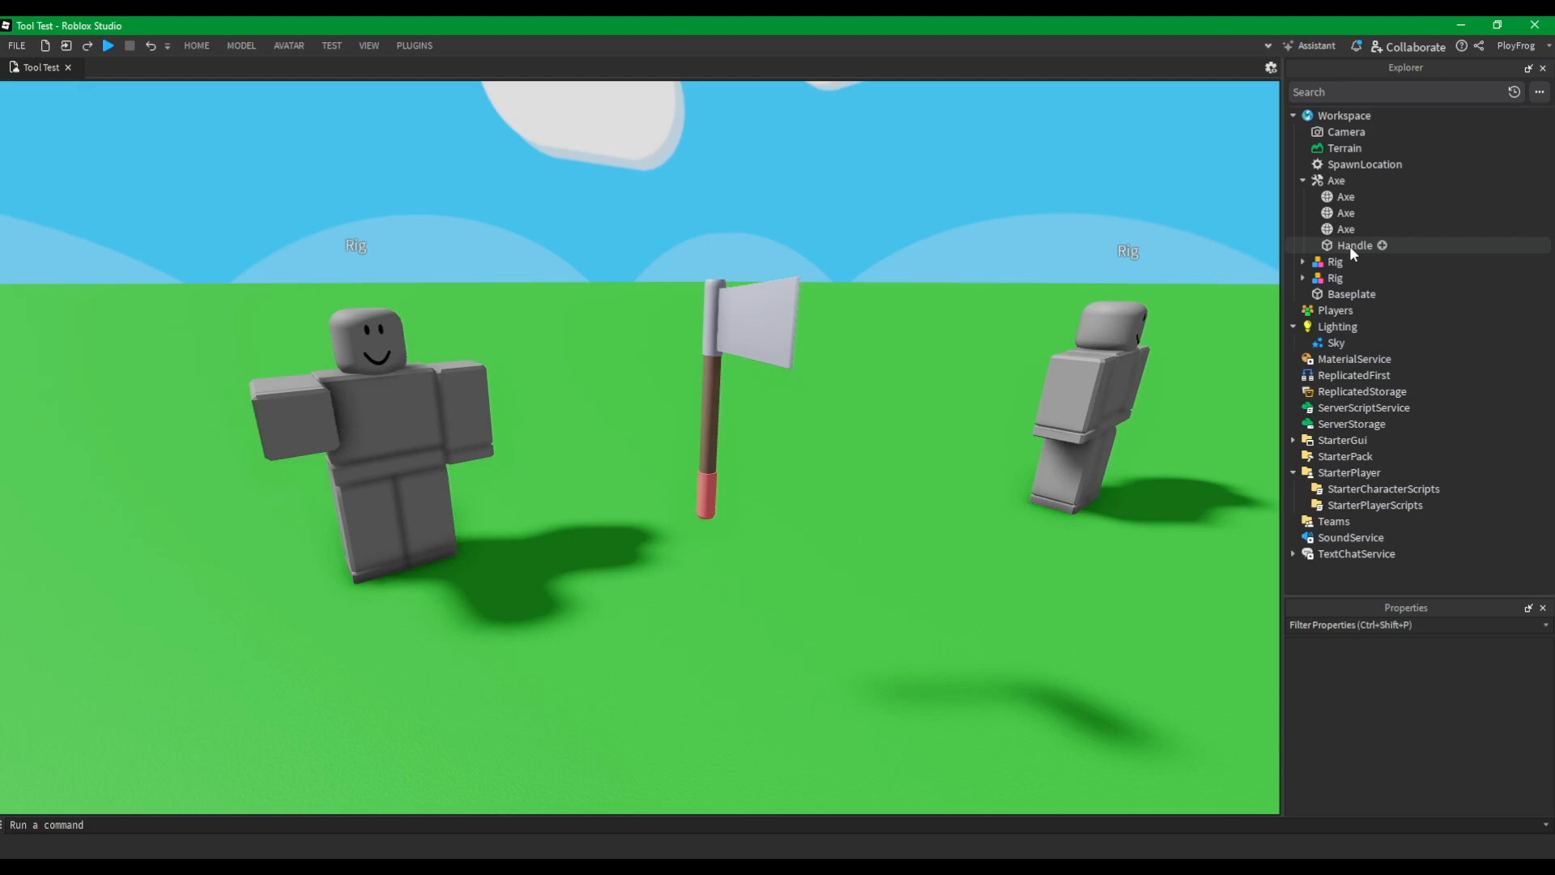
# Select the three mesh parts and the Handle inside the Axe tool and check their Anchored property.
pyautogui.keyDown('shift'); pyautogui.click(1349, 197); pyautogui.keyUp('shift')
pyautogui.scroll(-3, 1499, 705)
pyautogui.scroll(-10, 1499, 725)
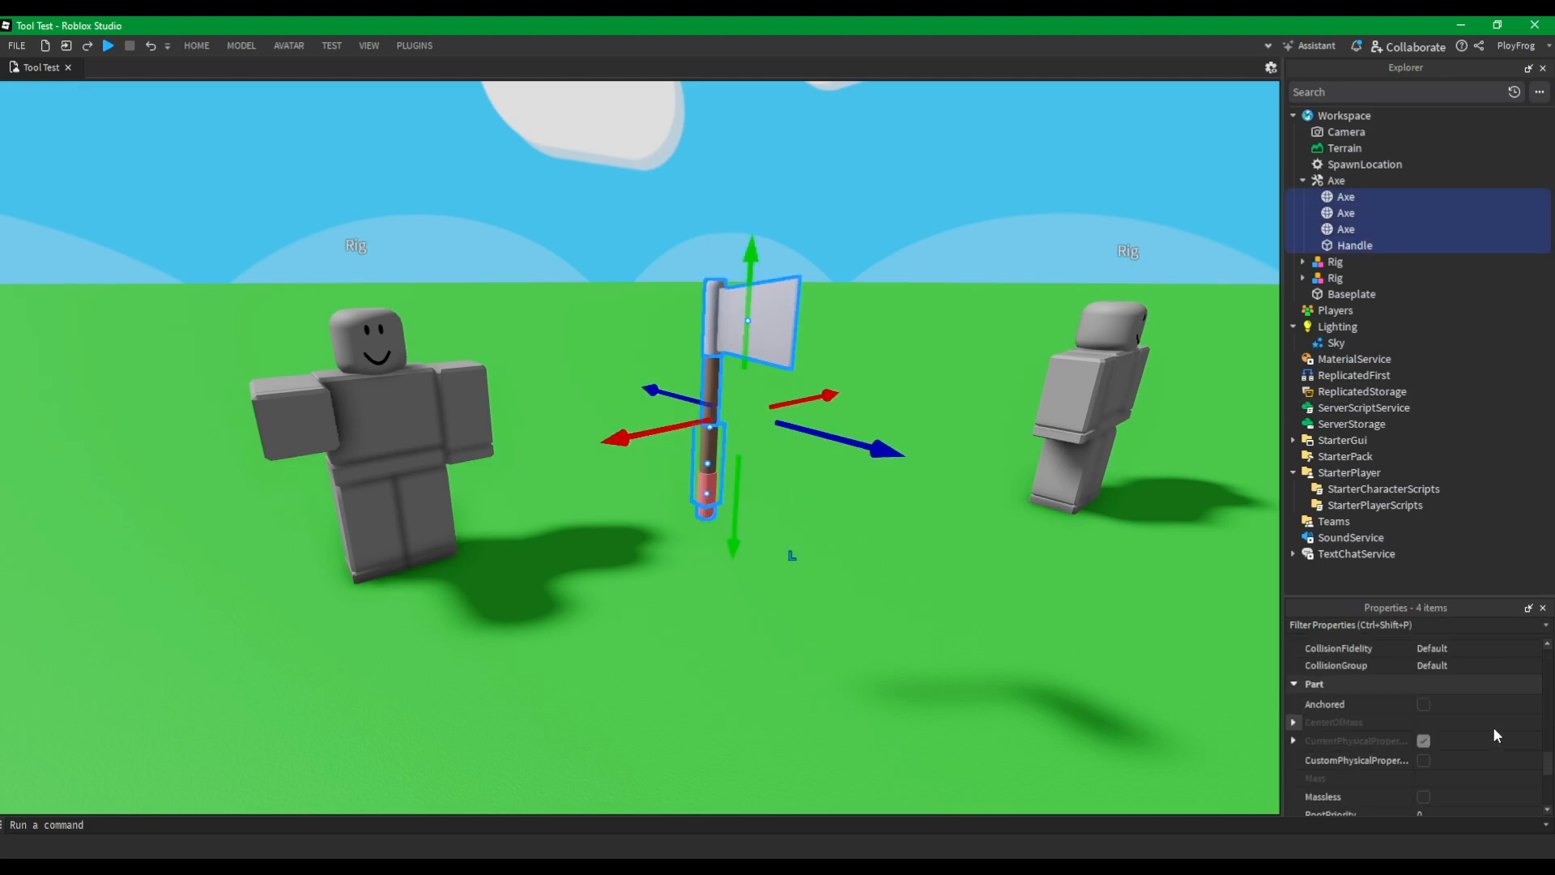
pyautogui.scroll(-5, 1494, 733)
pyautogui.scroll(5, 1495, 733)
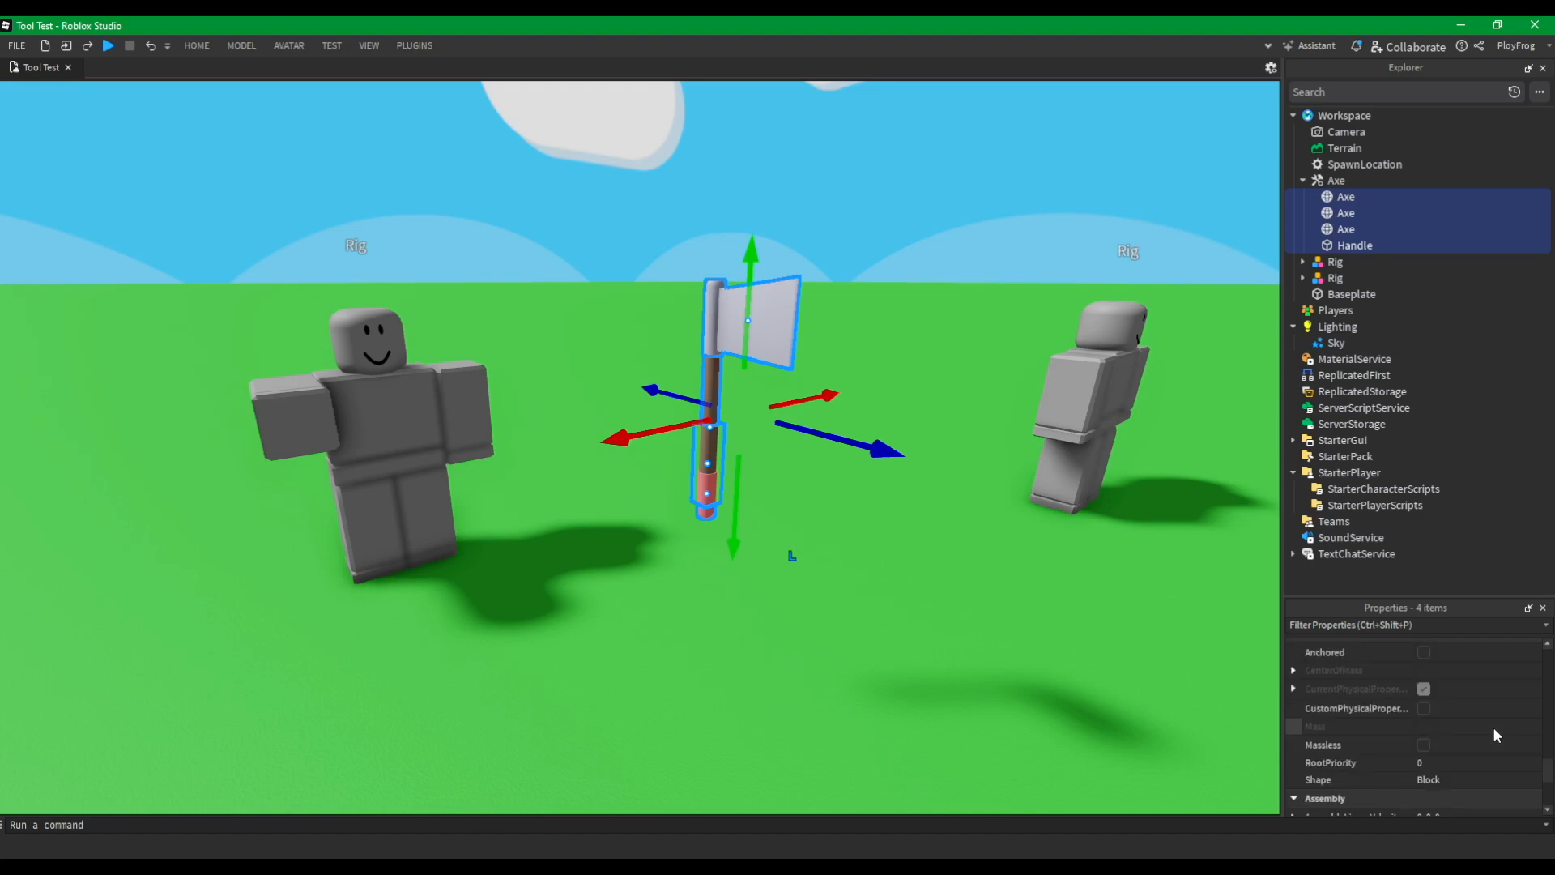
pyautogui.scroll(1, 1493, 727)
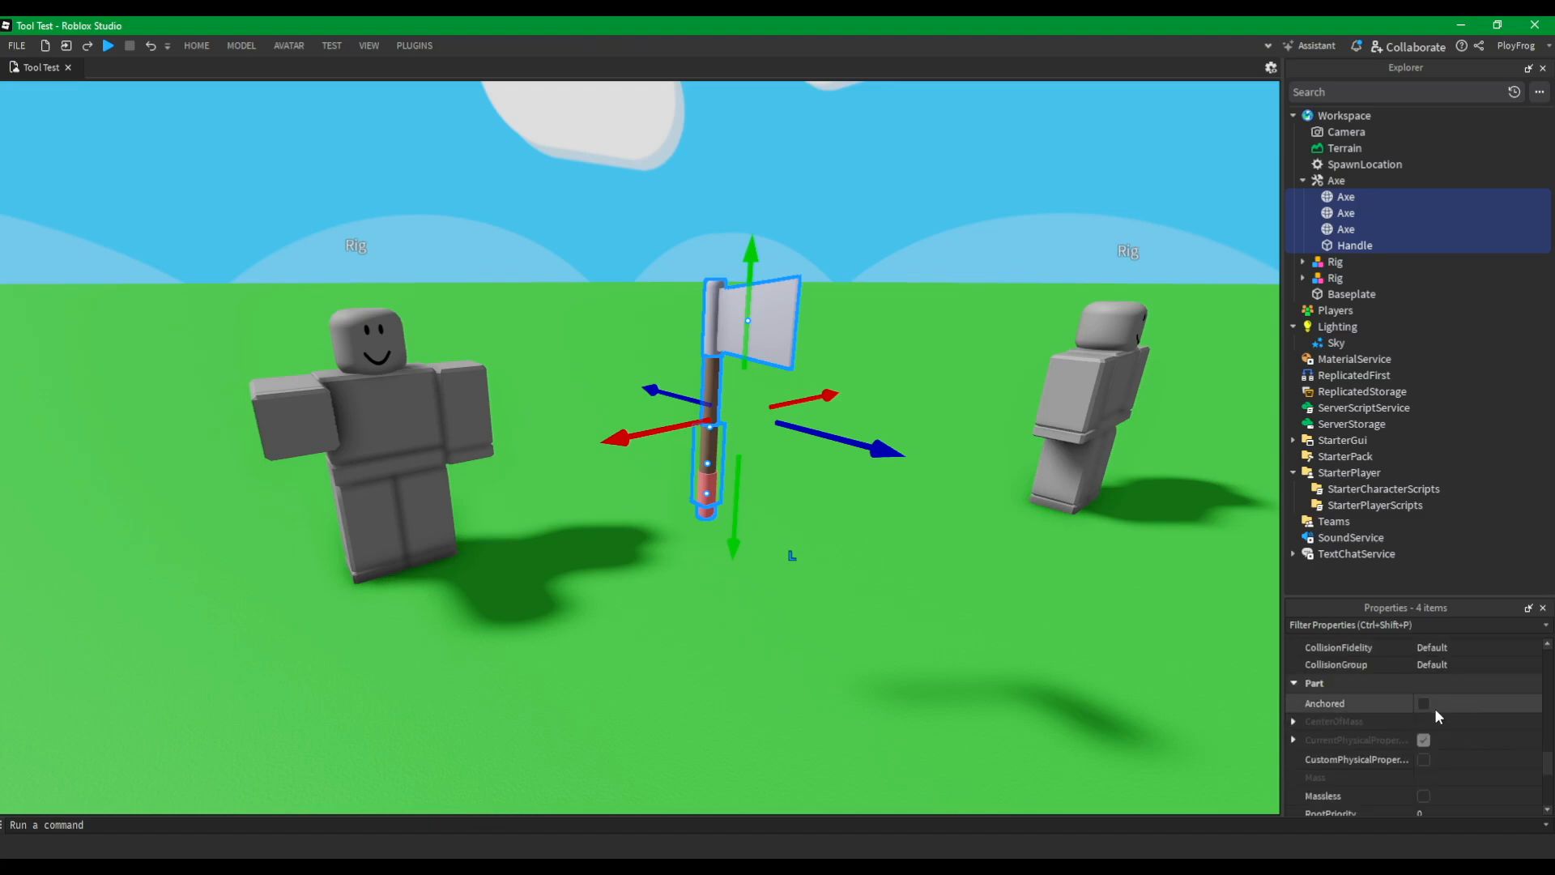
# Add a WeldConstraint to the first Axe mesh part, with that part as Part0 and the Handle as Part1.
pyautogui.click(1359, 247)
pyautogui.click(1359, 246)
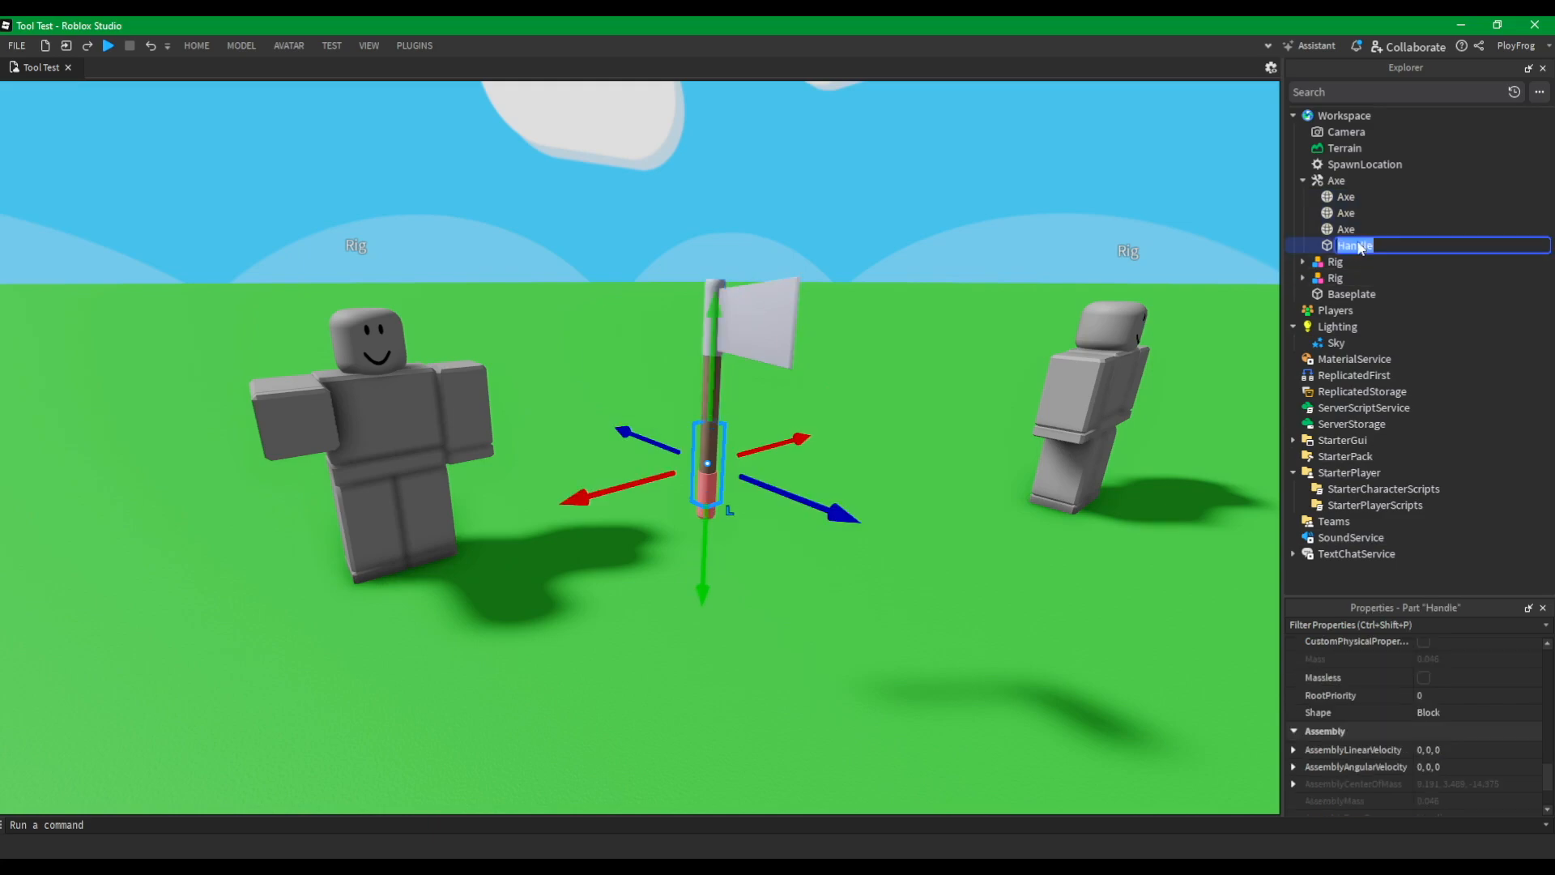
pyautogui.click(1350, 198)
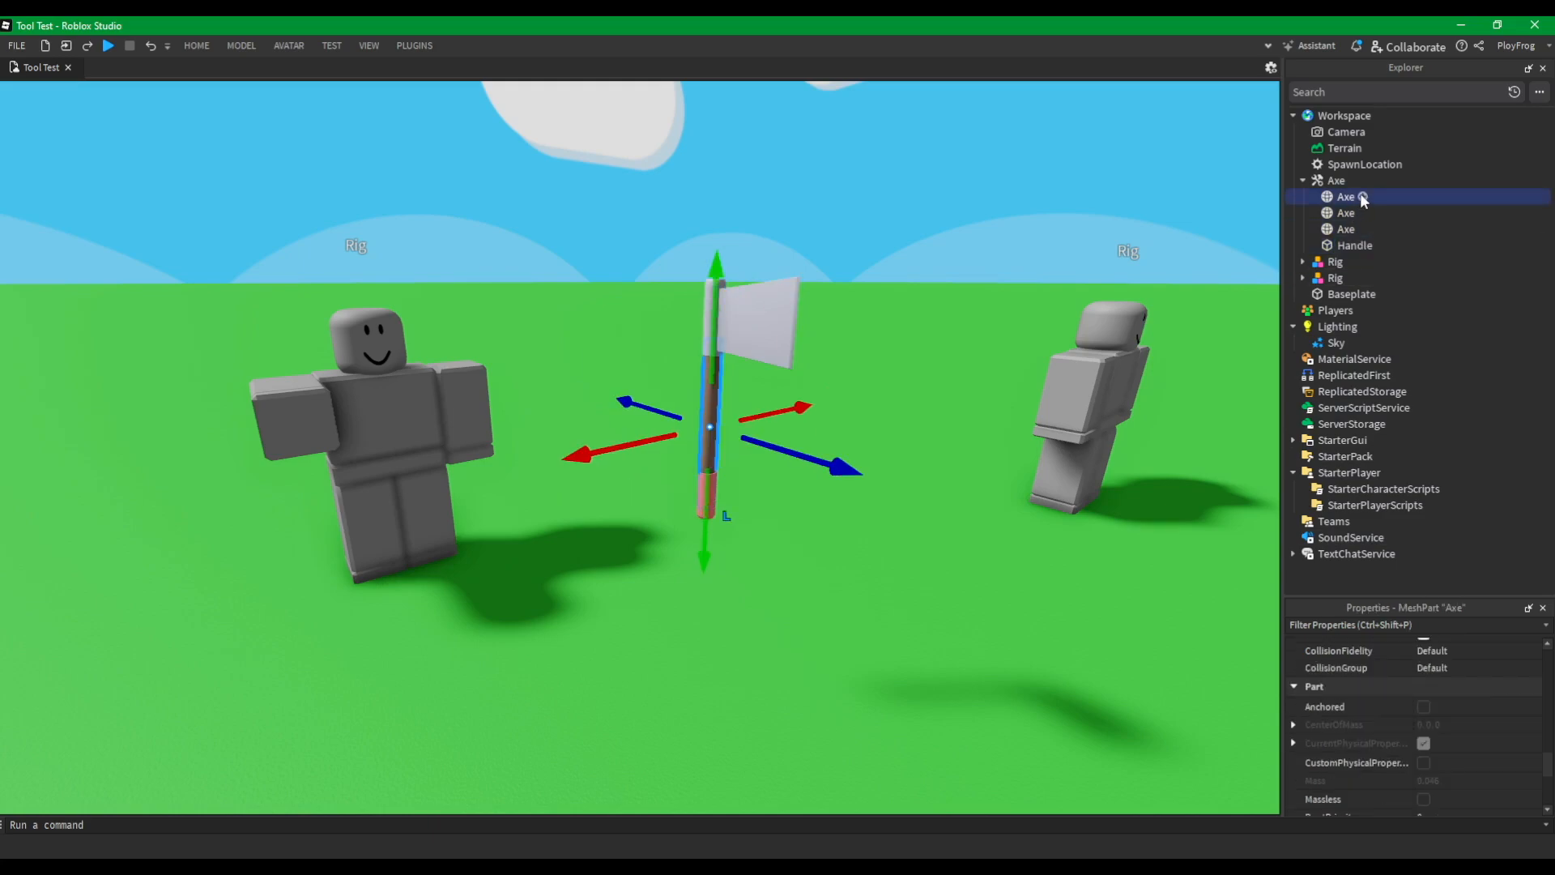
pyautogui.click(1363, 196)
pyautogui.write('we')
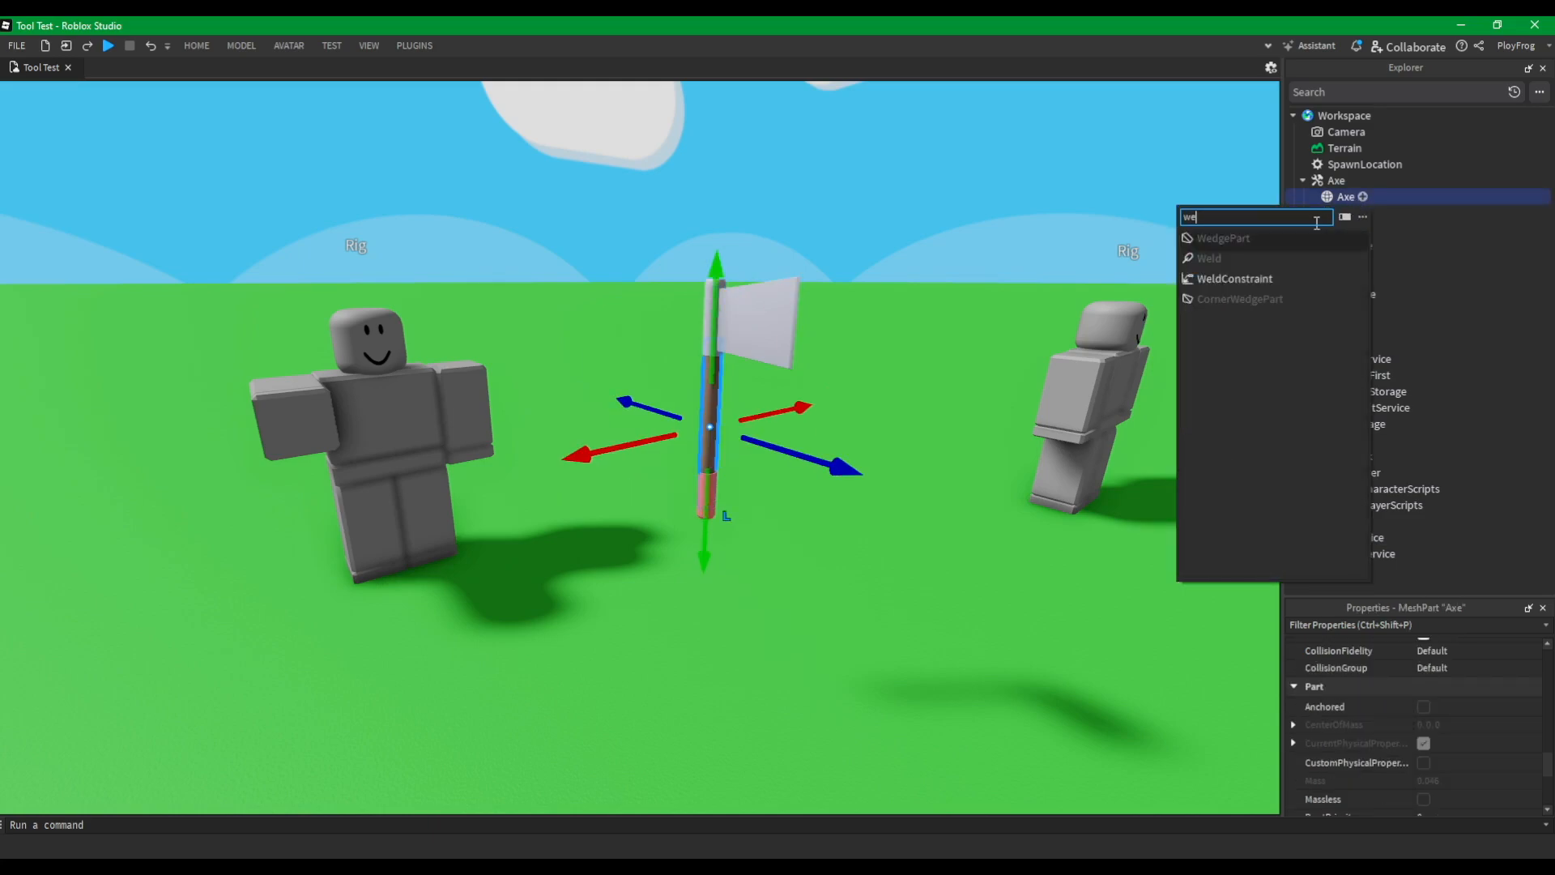
pyautogui.click(1247, 278)
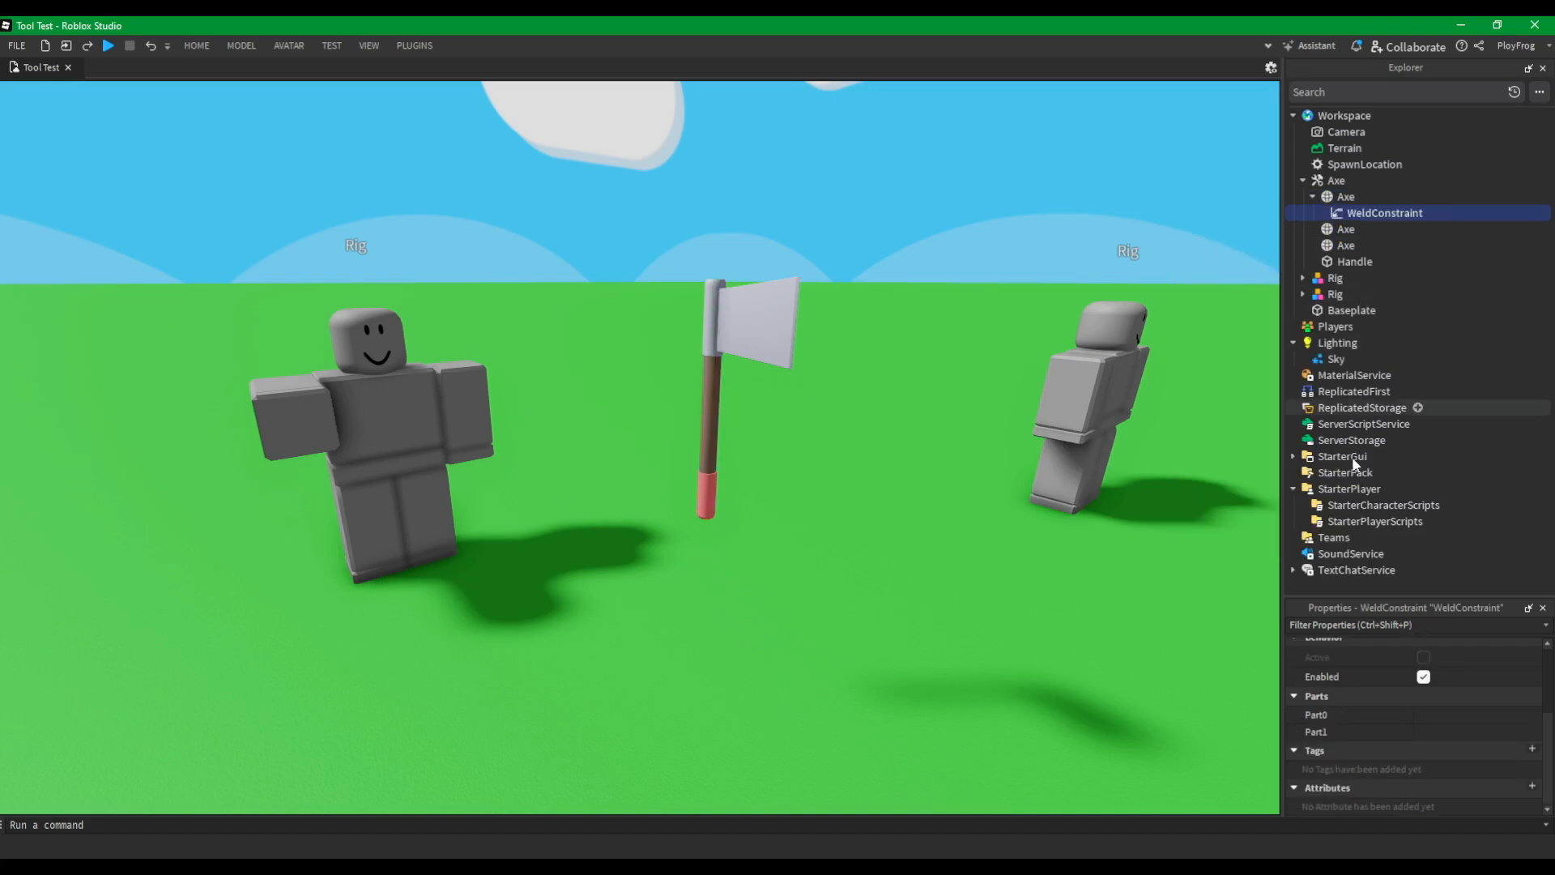
pyautogui.click(1456, 715)
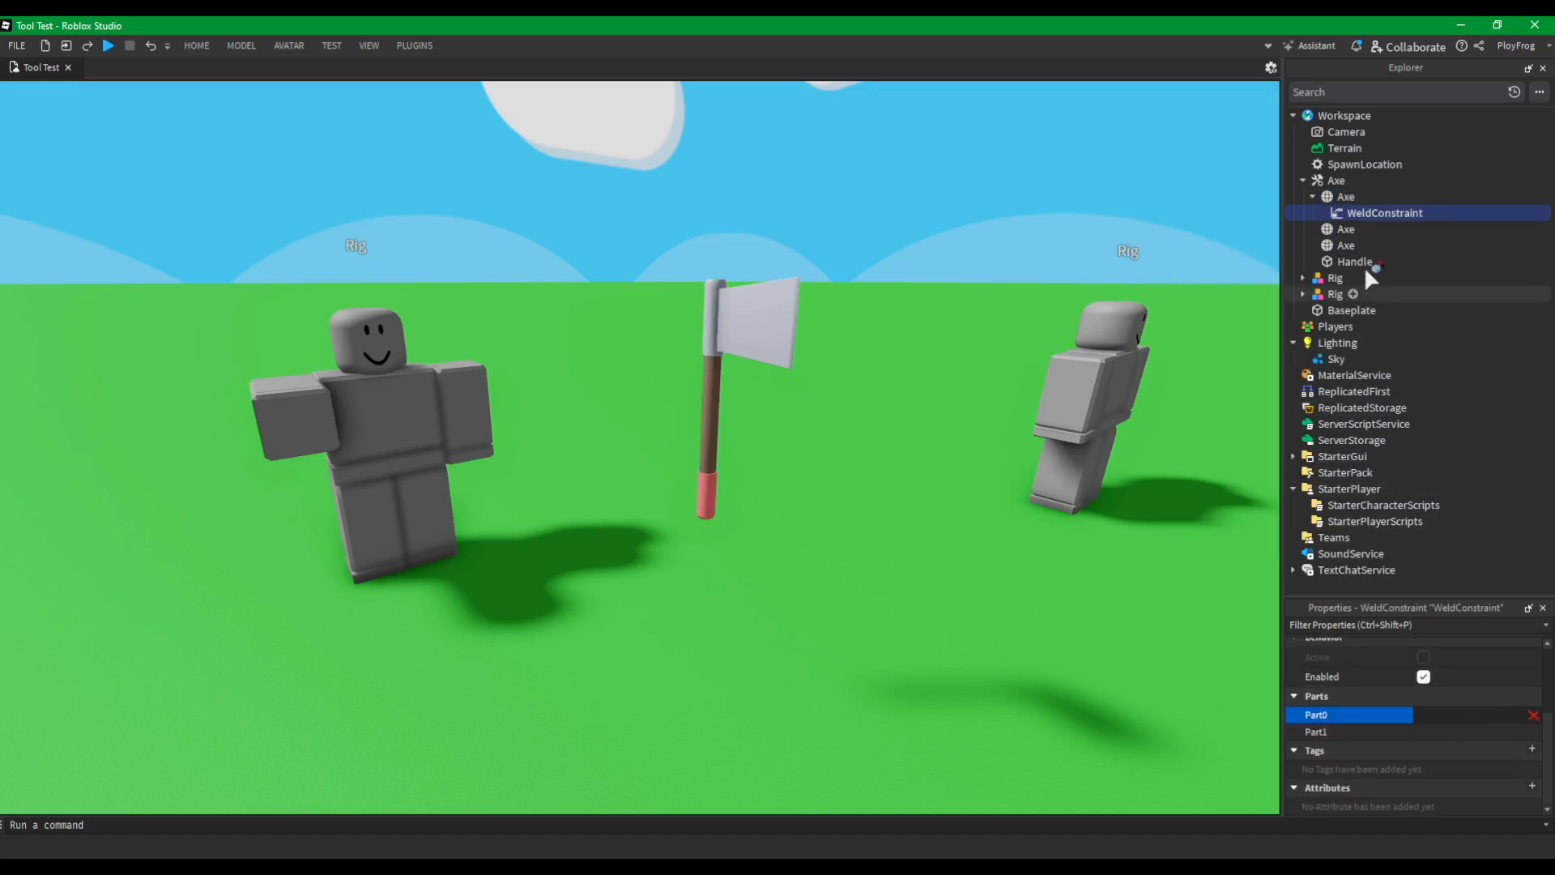
pyautogui.click(1345, 197)
pyautogui.click(1417, 734)
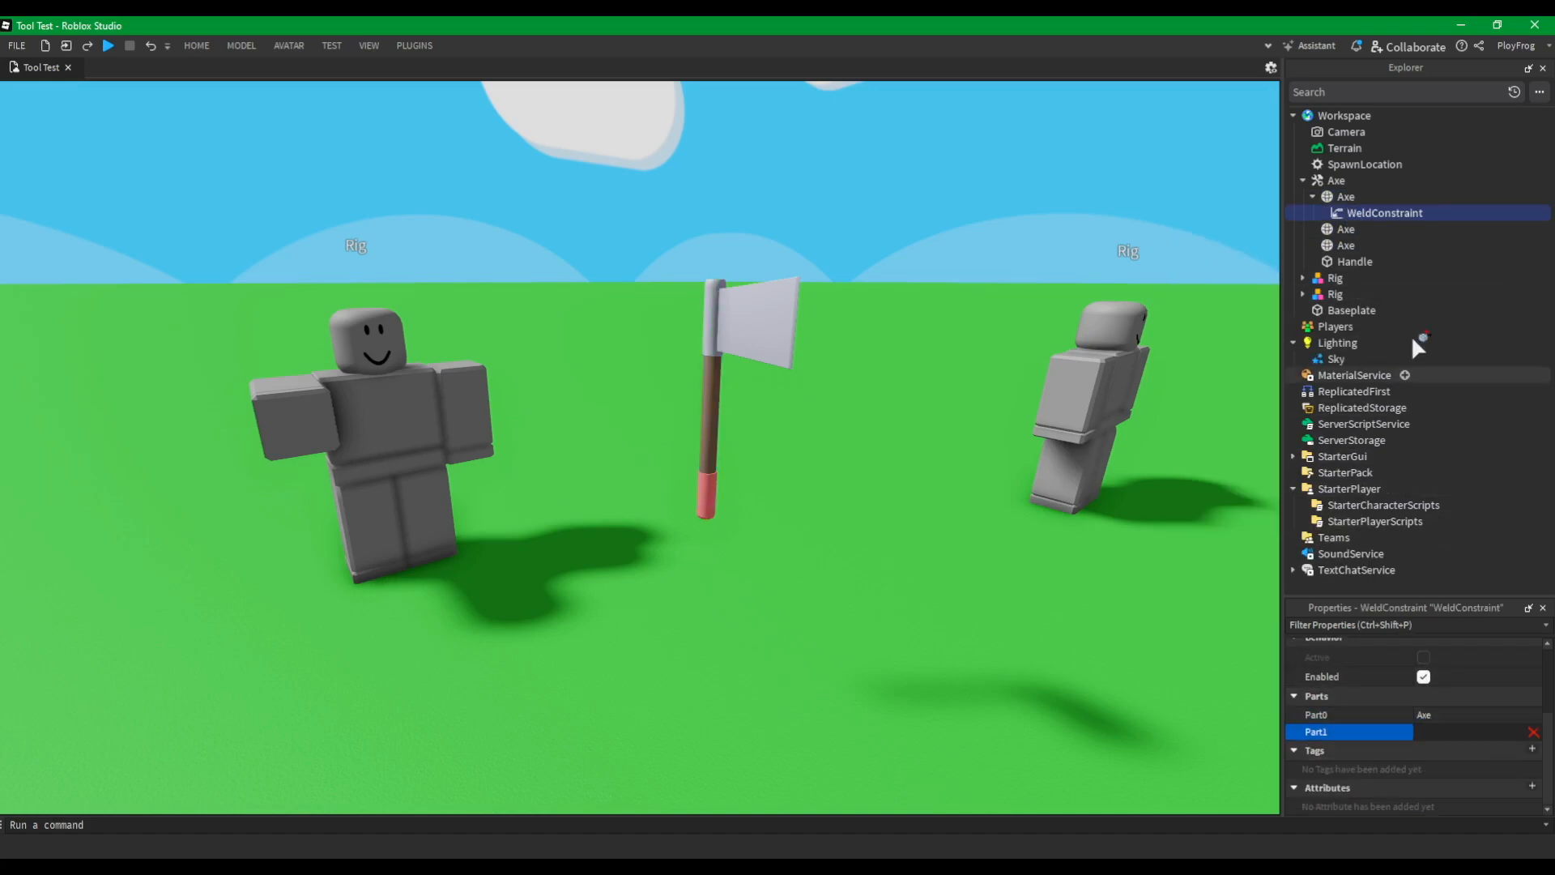
pyautogui.click(1335, 260)
# Add a WeldConstraint to the second Axe mesh part, with that part as Part0 and the Handle as Part1.
pyautogui.click(1362, 229)
pyautogui.write('we')
pyautogui.click(1235, 311)
pyautogui.click(1466, 716)
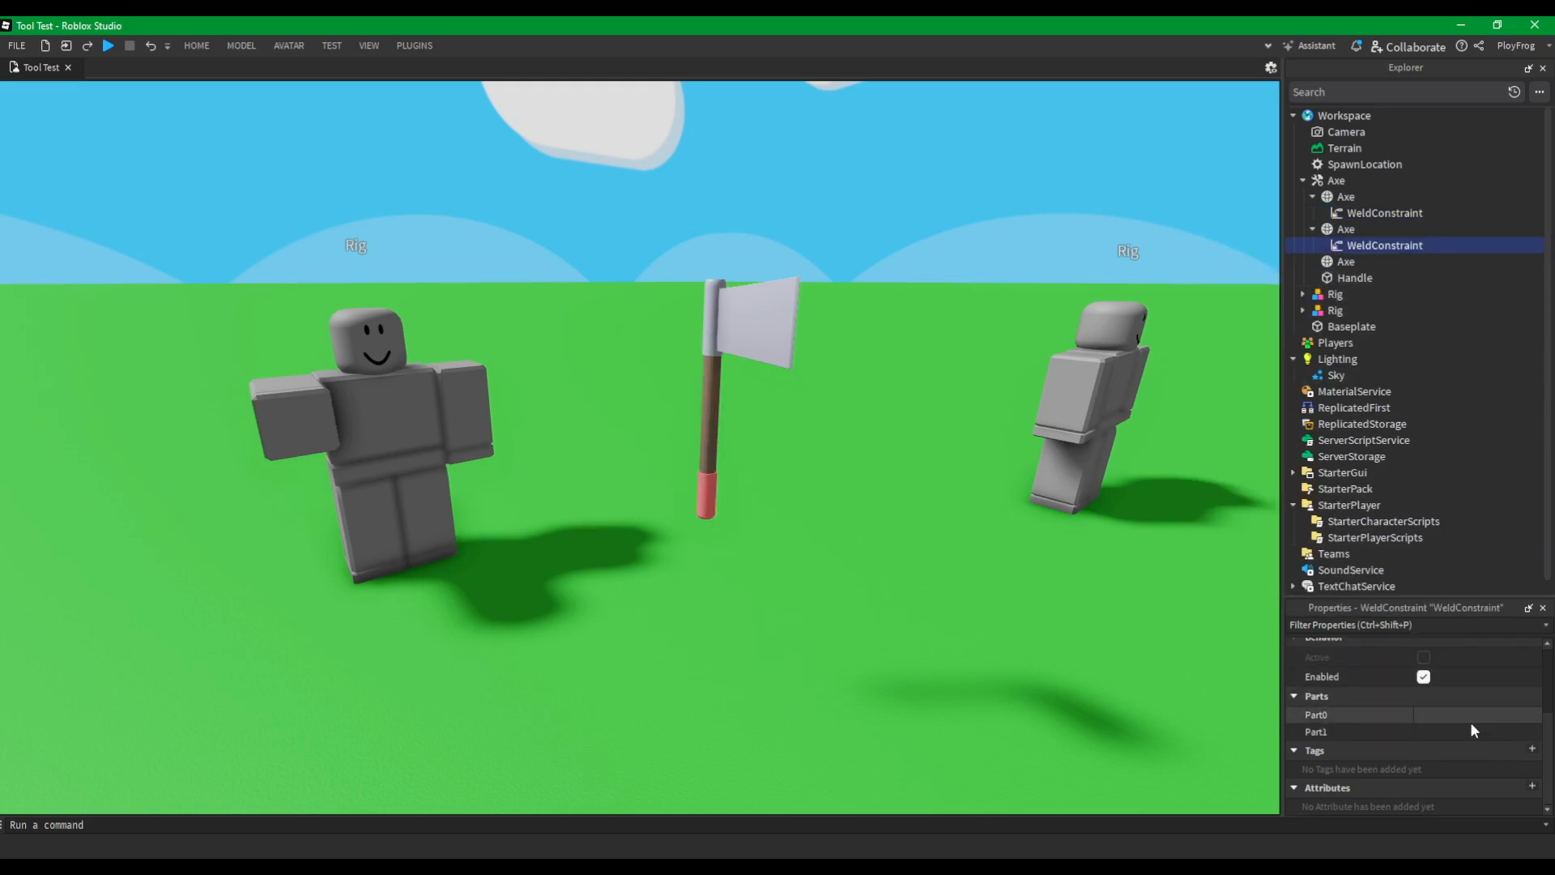
pyautogui.click(1345, 229)
pyautogui.click(1445, 733)
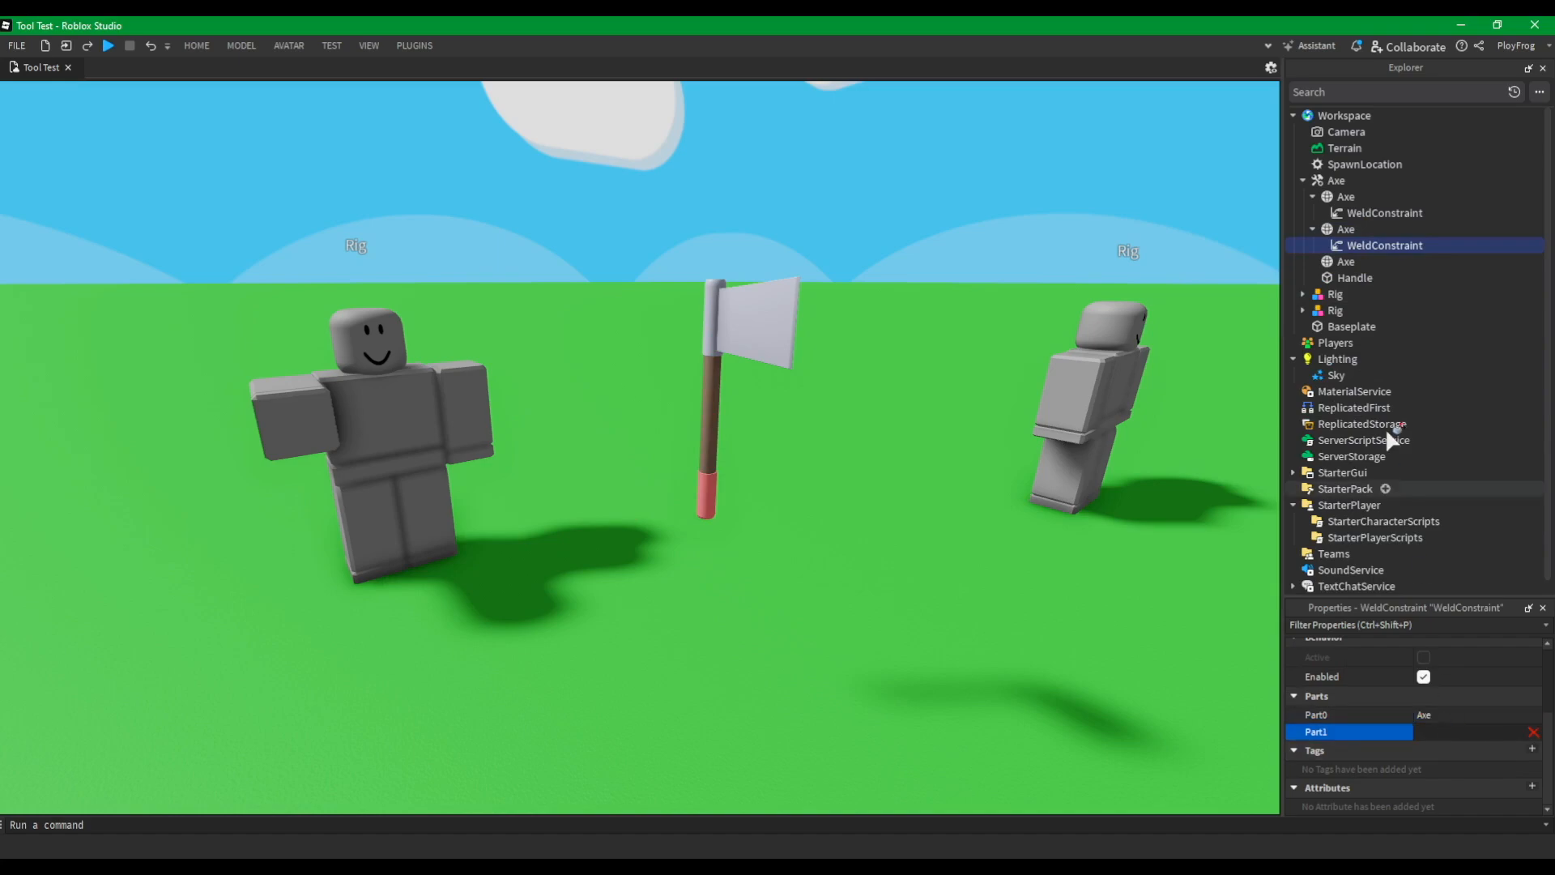
pyautogui.click(1341, 278)
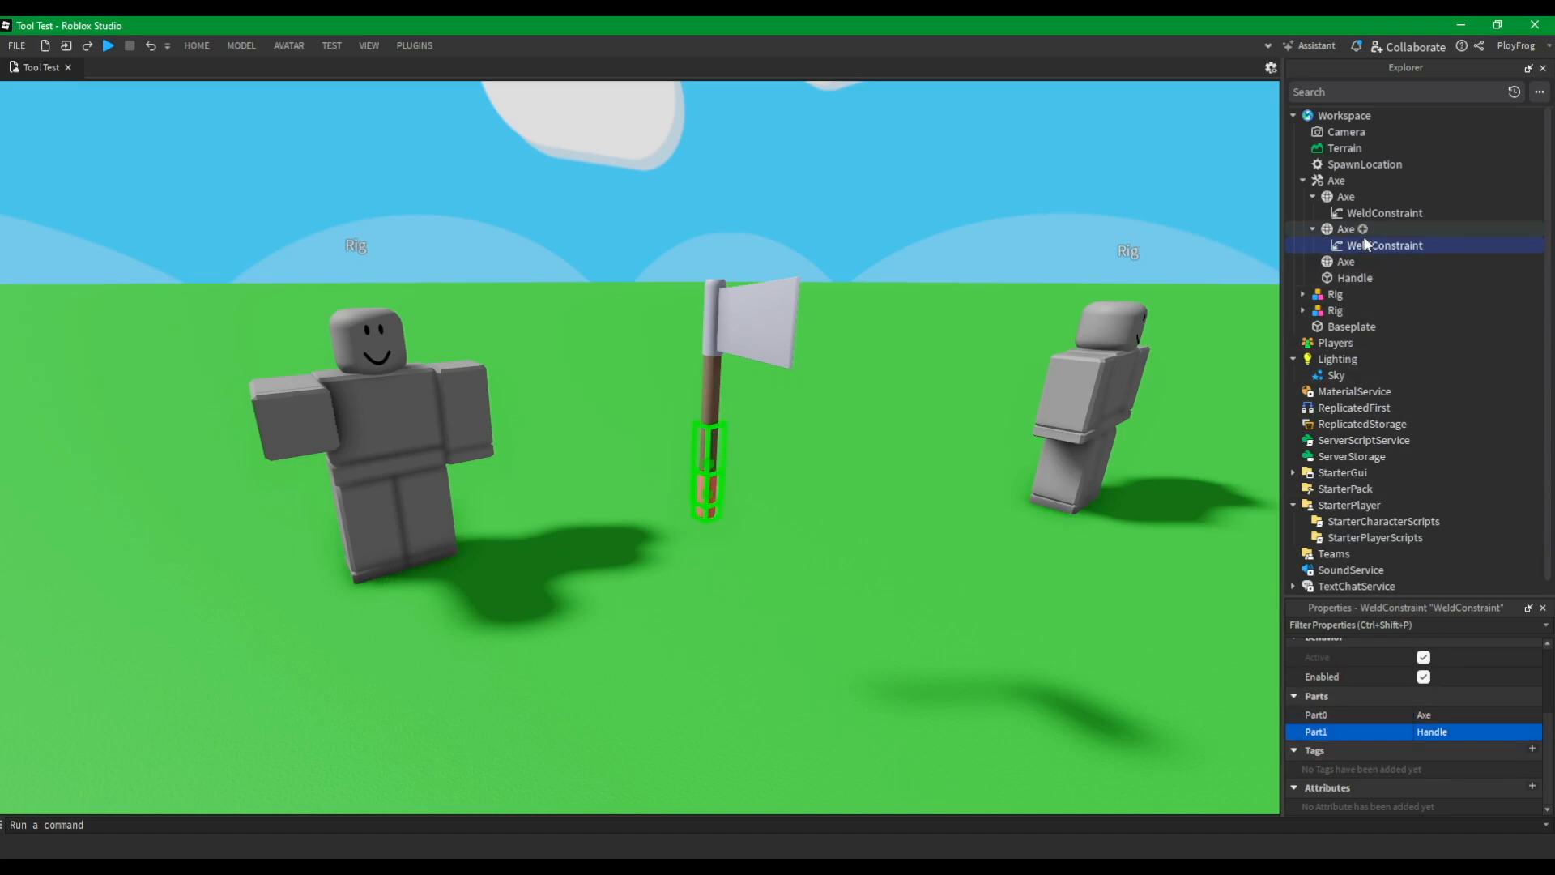
# Delete the WeldConstraints from the first and second Axe mesh parts.
pyautogui.press('Delete')
pyautogui.click(1369, 211)
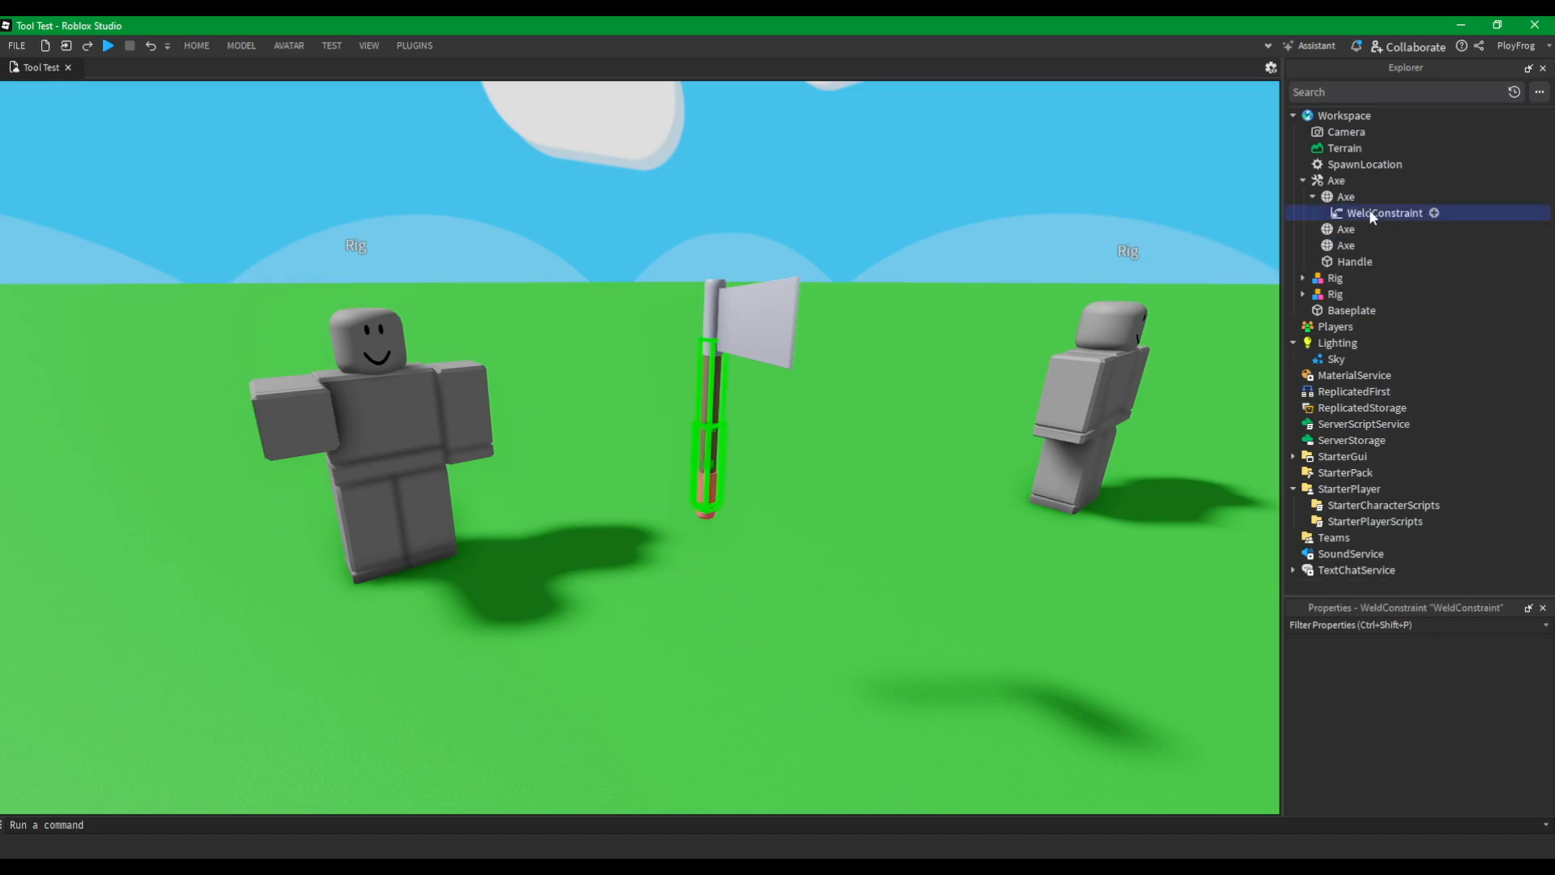
pyautogui.press('Delete')
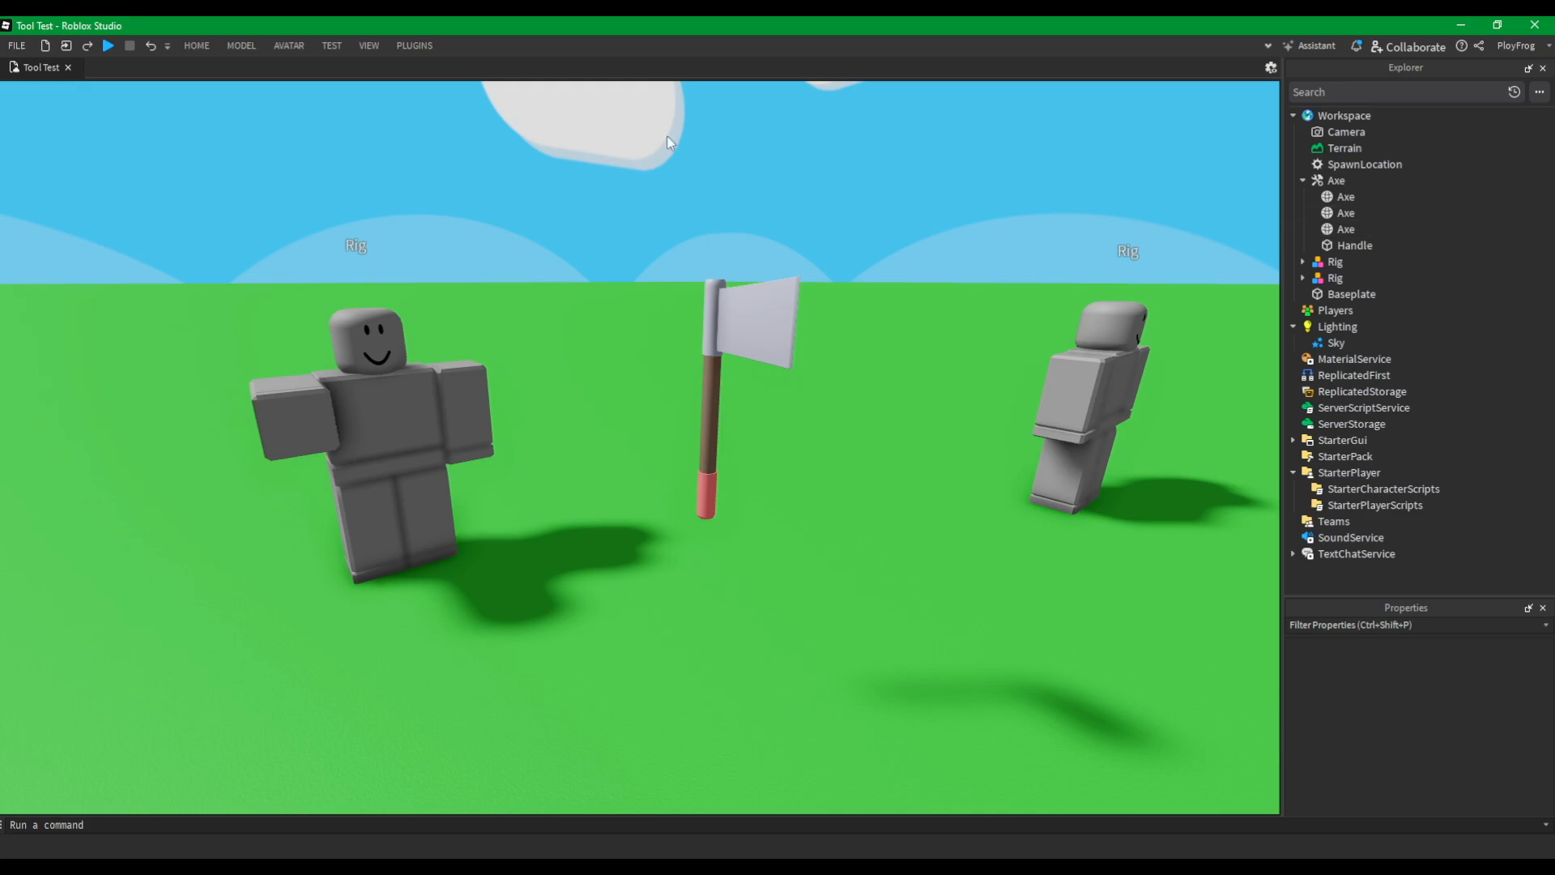
# Open the Toolbox, switch its category to Plugins and search for "weld".
pyautogui.click(356, 46)
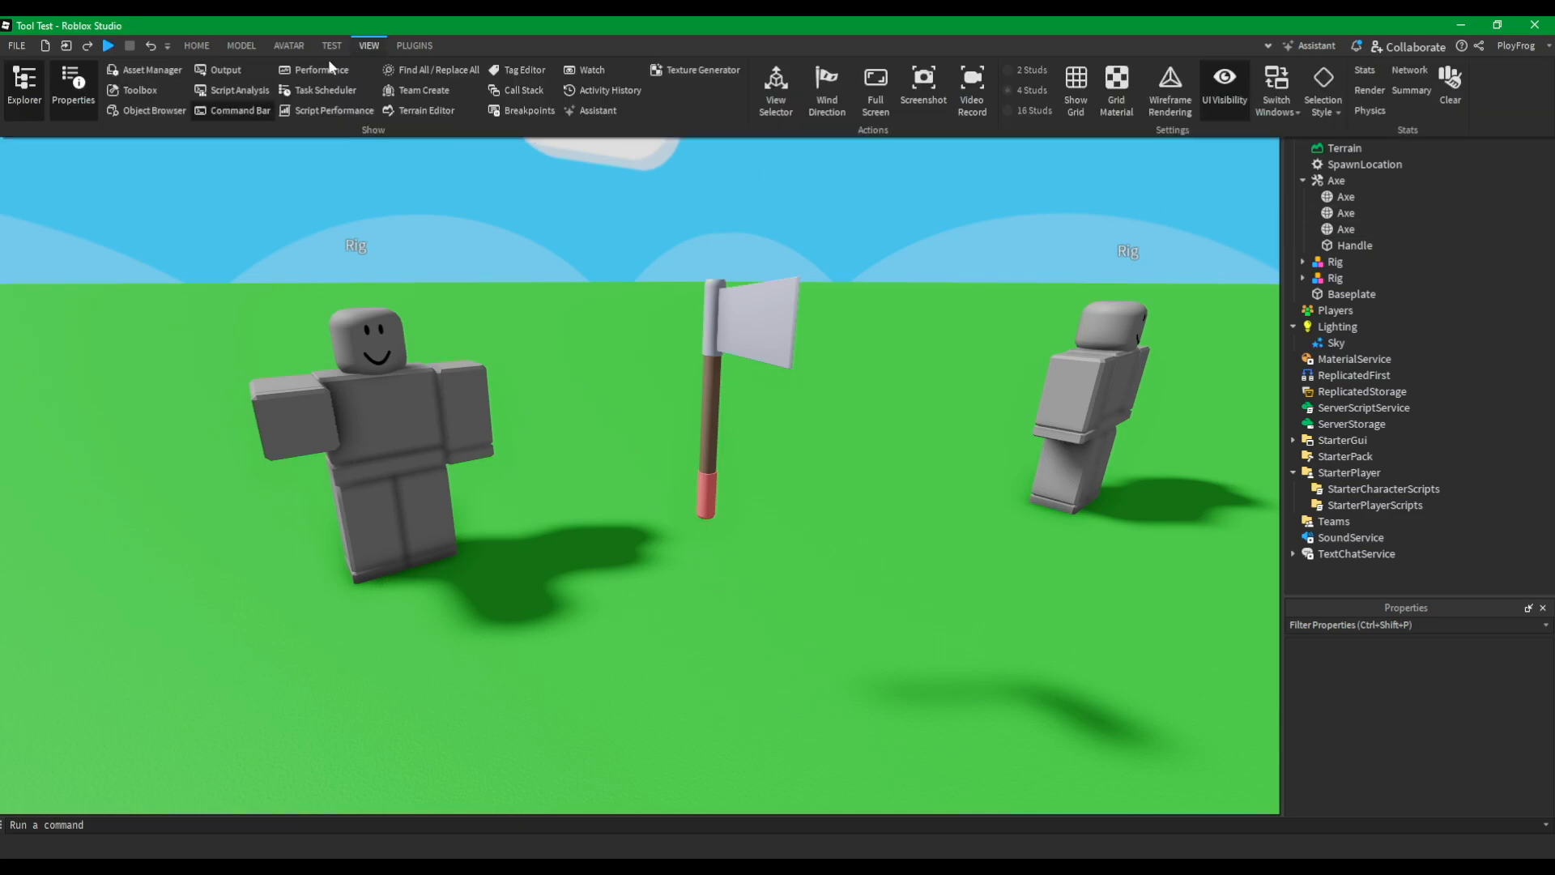
pyautogui.click(141, 90)
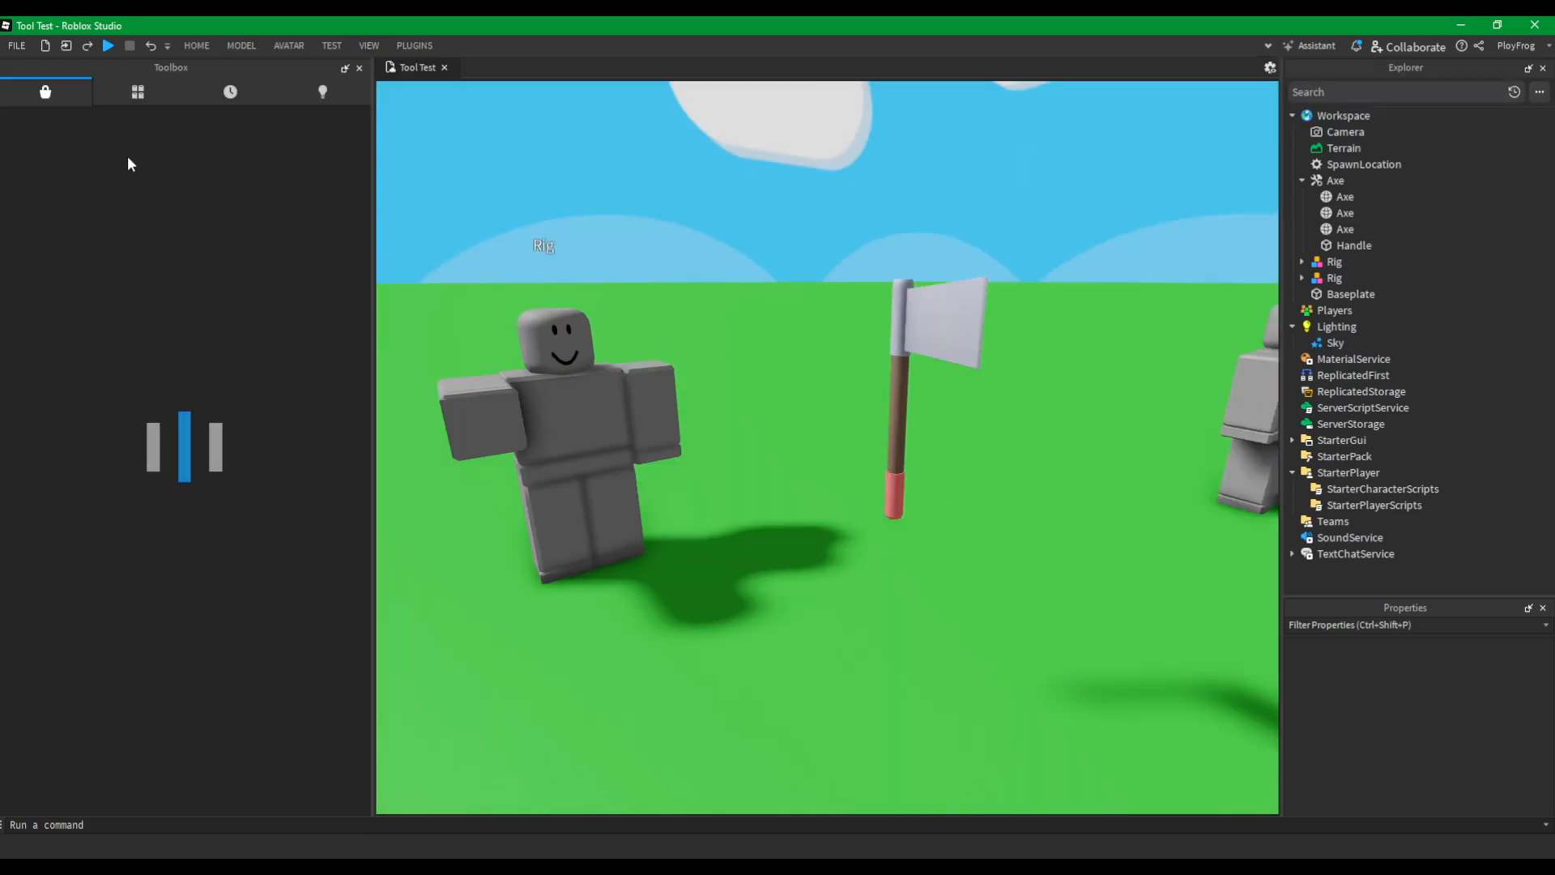
pyautogui.click(60, 124)
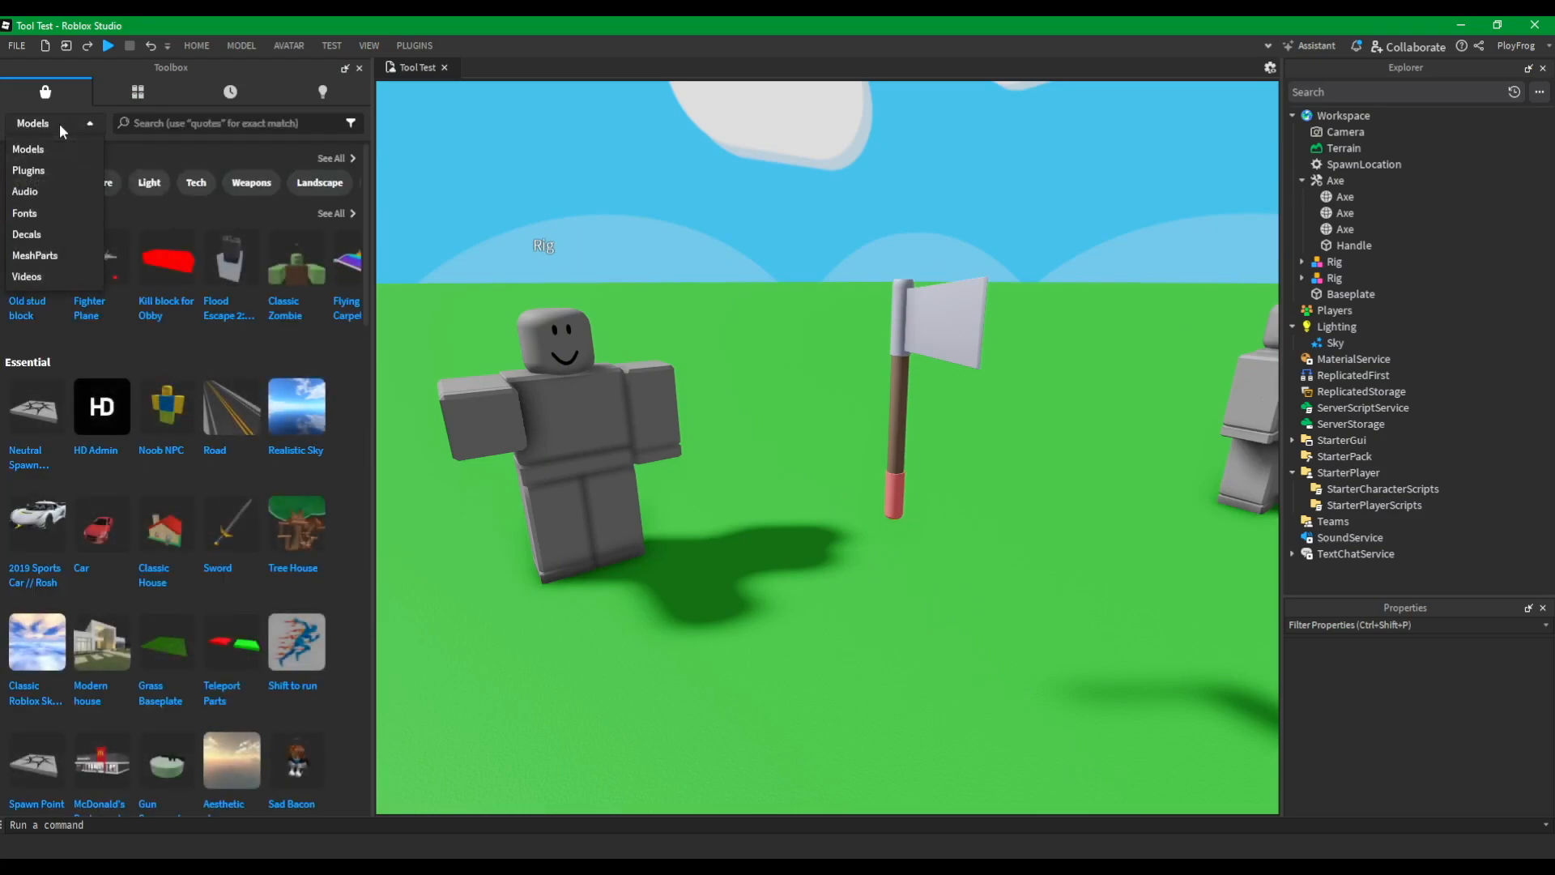
pyautogui.click(52, 173)
pyautogui.click(180, 123)
pyautogui.write('weld')
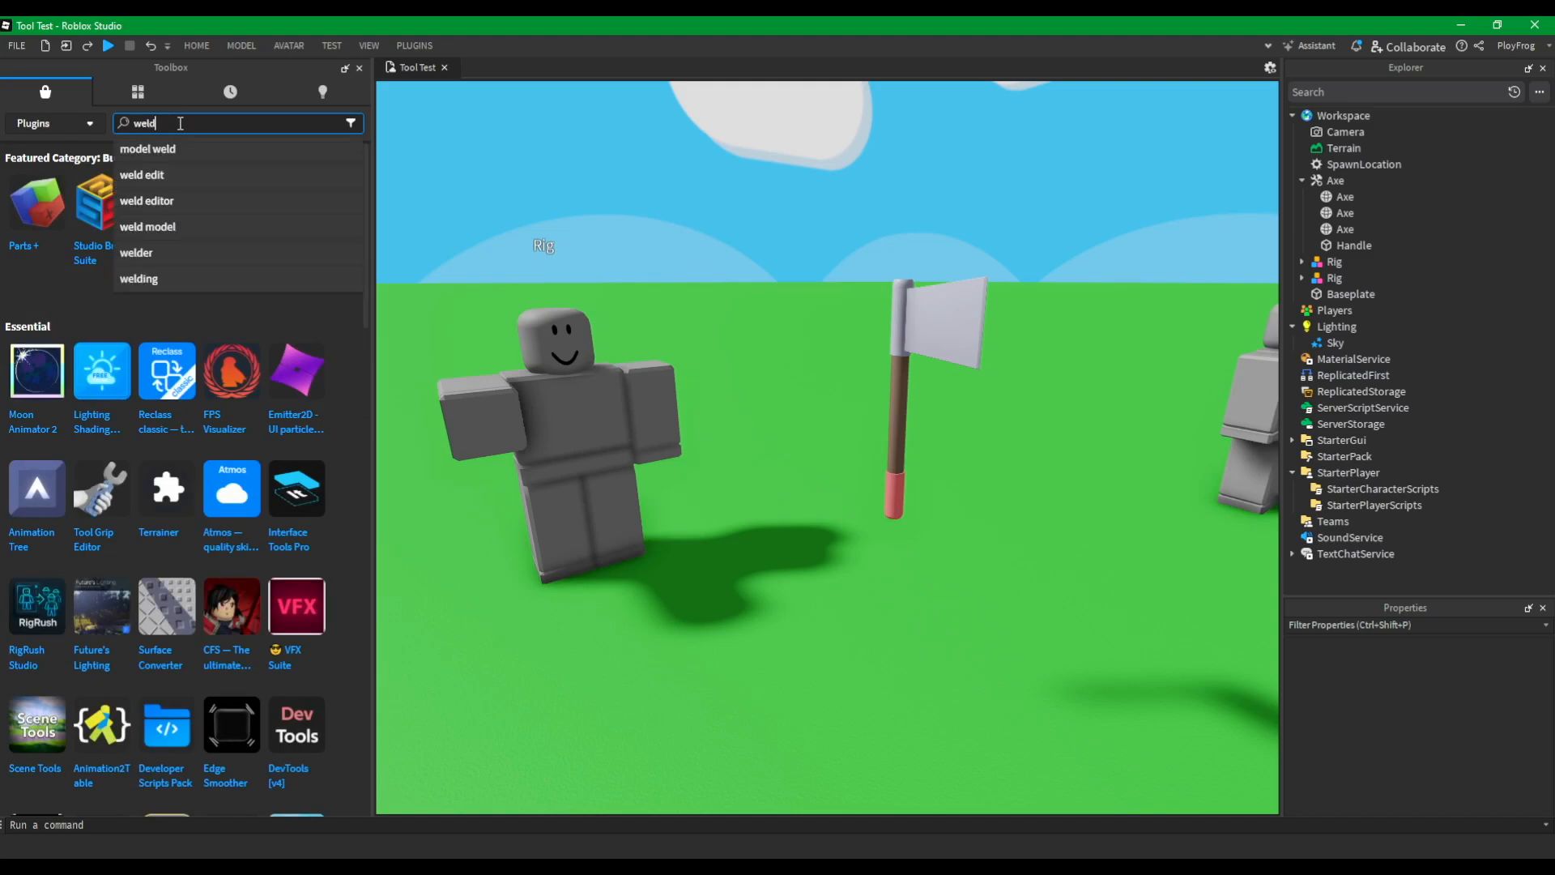
pyautogui.press('Return')
# Review the details of the plugin named Weld and close the Toolbox.
pyautogui.moveTo(173, 272)
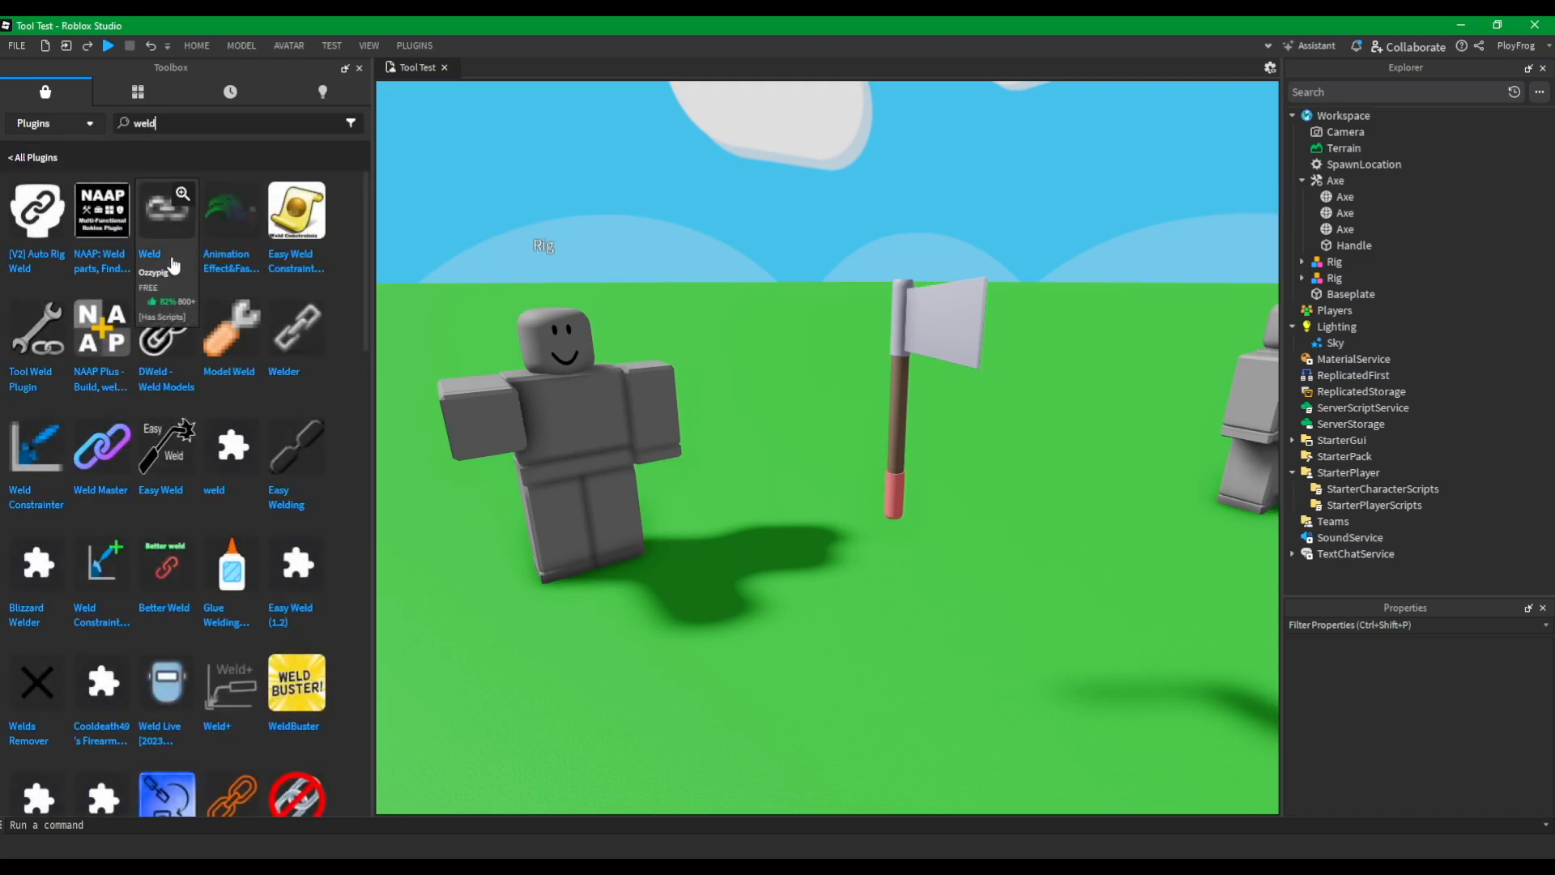
pyautogui.click(173, 260)
pyautogui.scroll(-4, 207, 415)
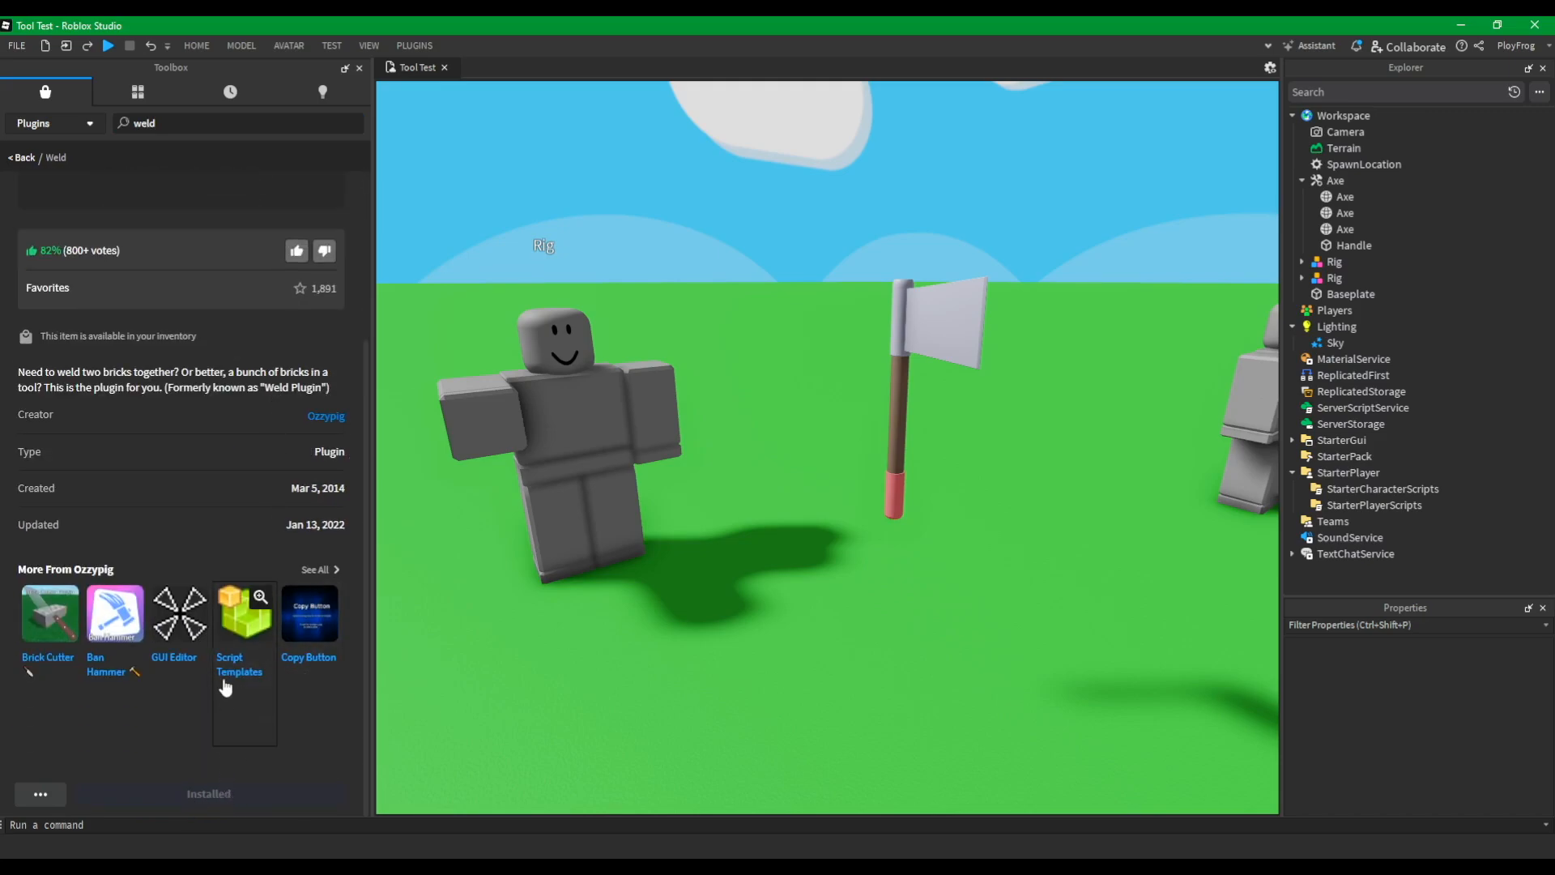
pyautogui.click(359, 68)
# Select the Handle first, add the three Axe mesh parts, and weld them together with the Weld plugin's Weld All command.
pyautogui.click(390, 46)
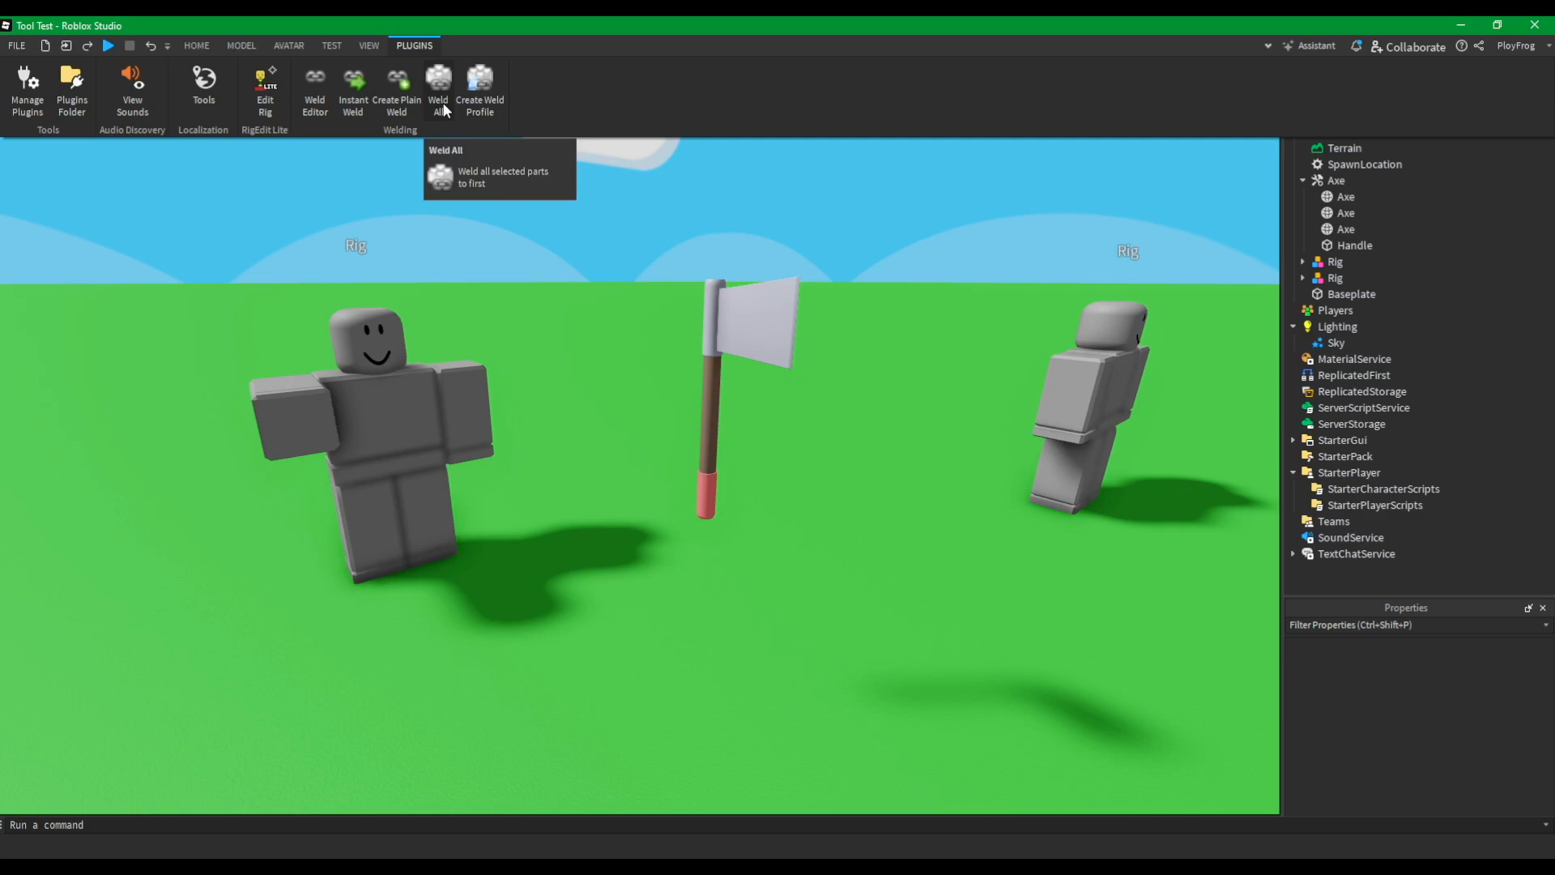
pyautogui.click(1357, 244)
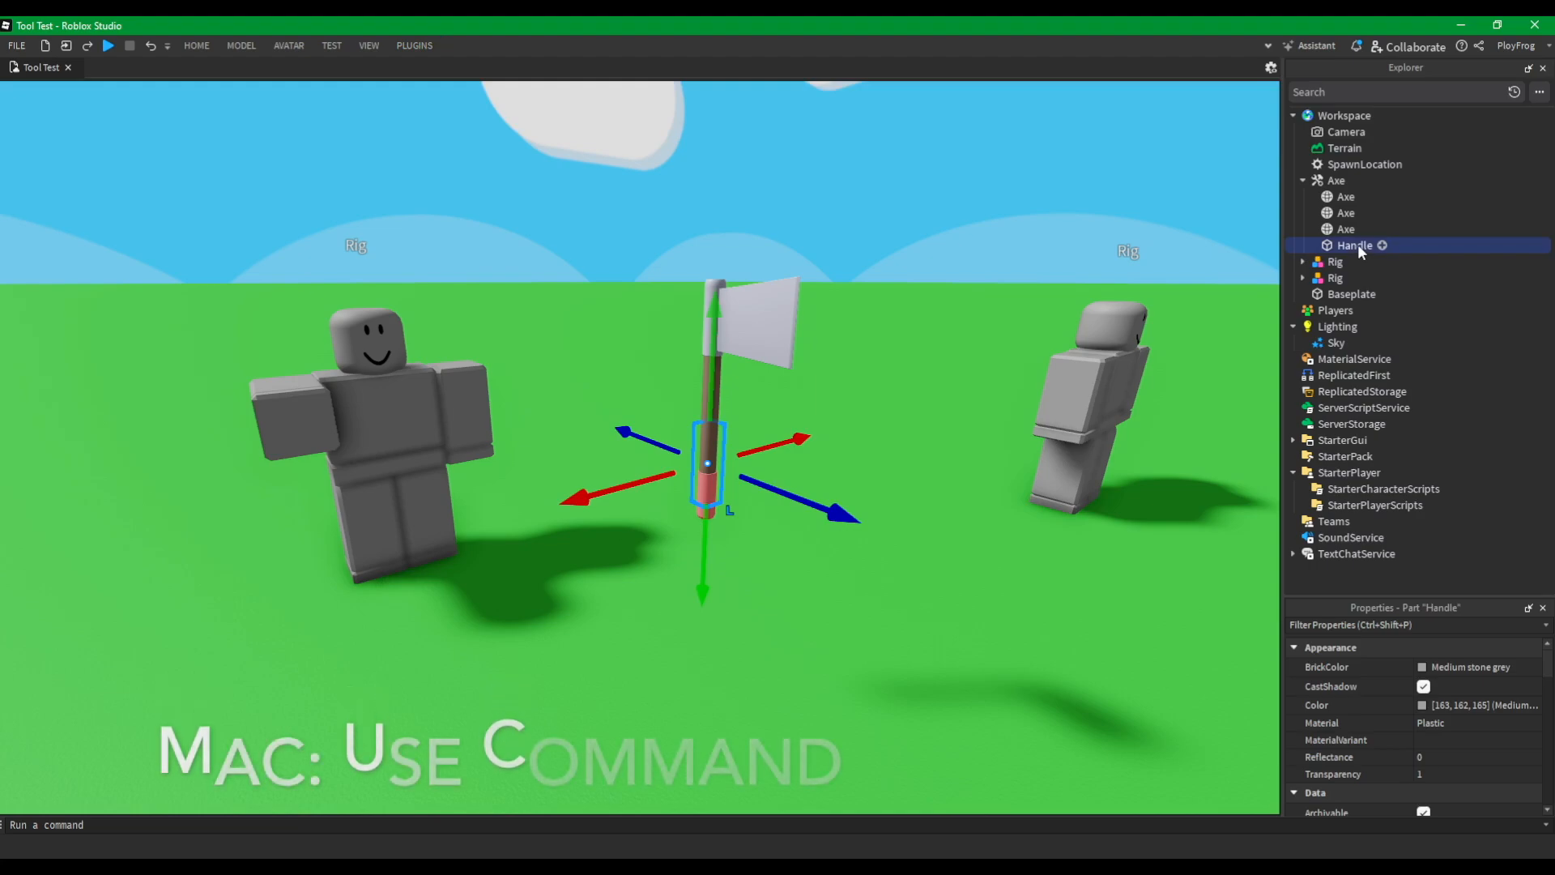
pyautogui.keyDown('ctrl'); pyautogui.click(1346, 230); pyautogui.keyUp('ctrl')
pyautogui.keyDown('ctrl'); pyautogui.click(1346, 213); pyautogui.keyUp('ctrl')
pyautogui.keyDown('ctrl'); pyautogui.click(1346, 197); pyautogui.keyUp('ctrl')
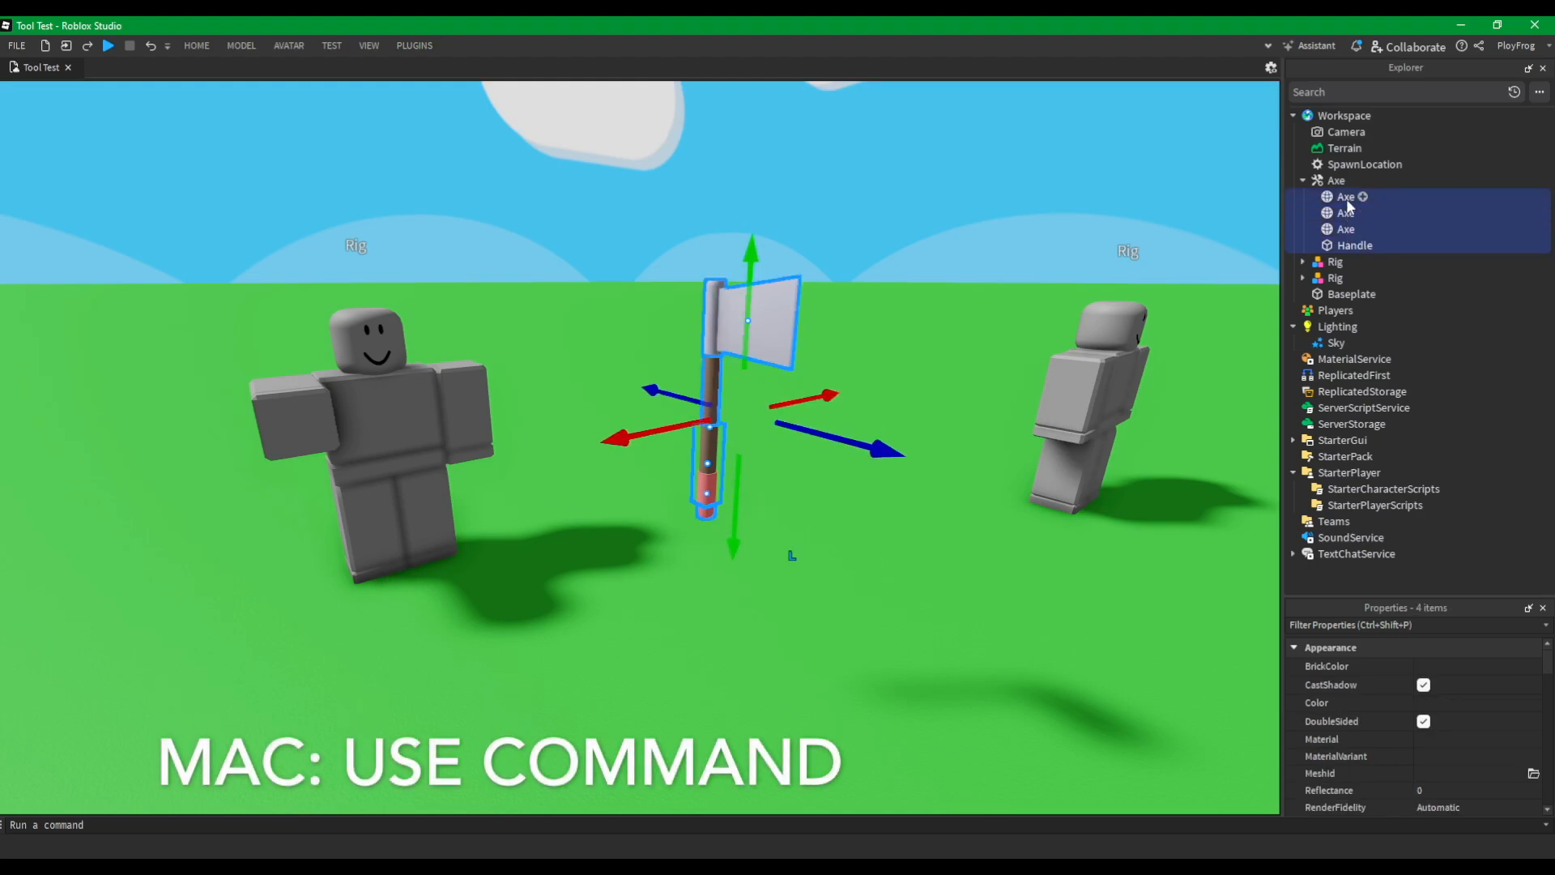
pyautogui.click(413, 45)
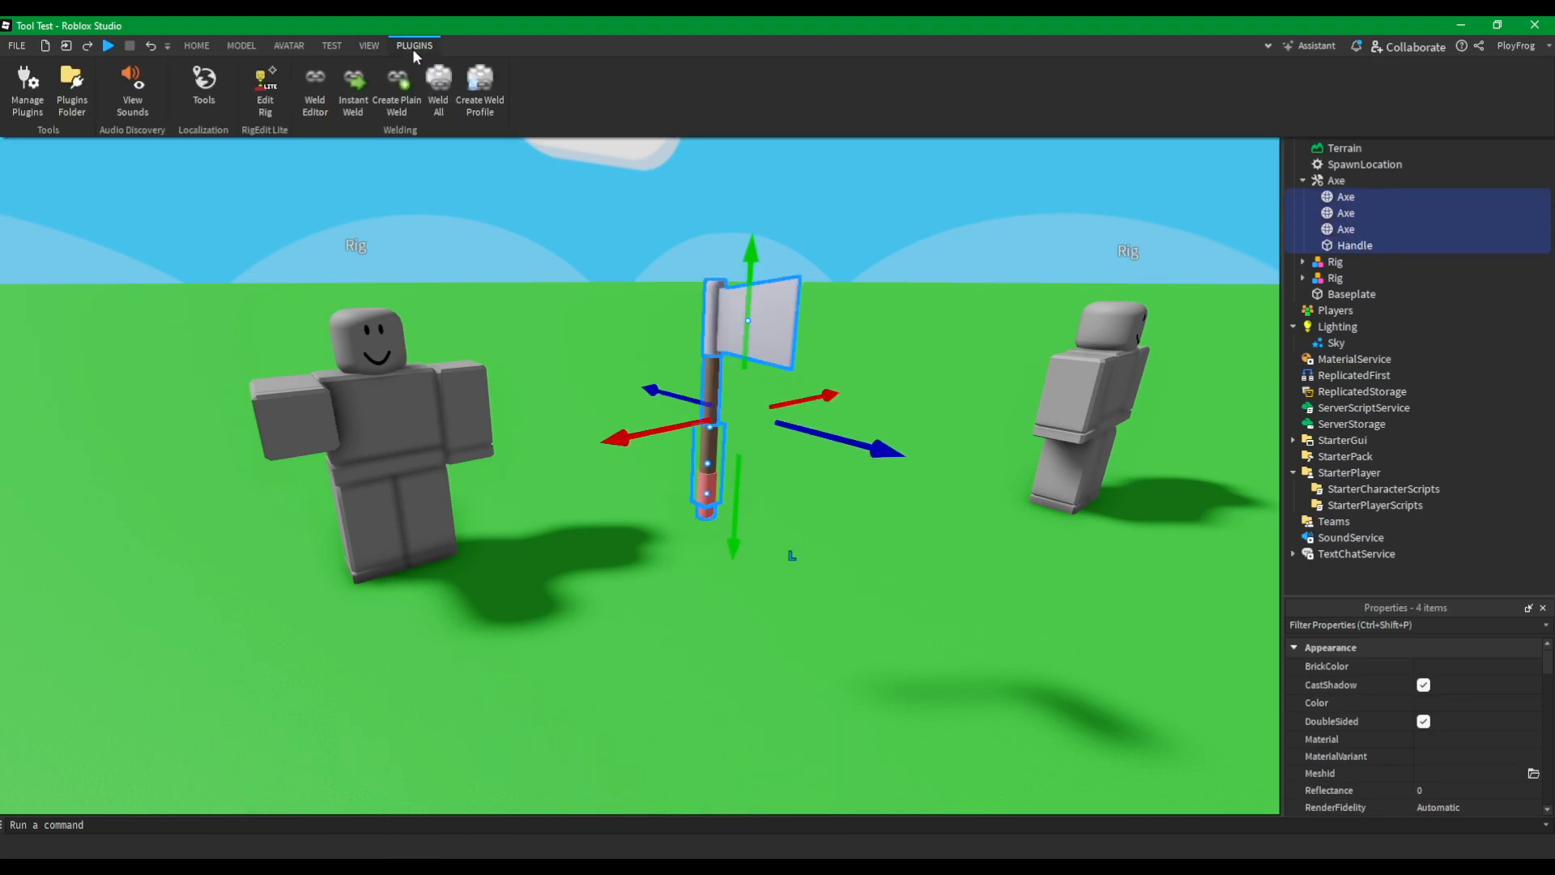
pyautogui.click(441, 89)
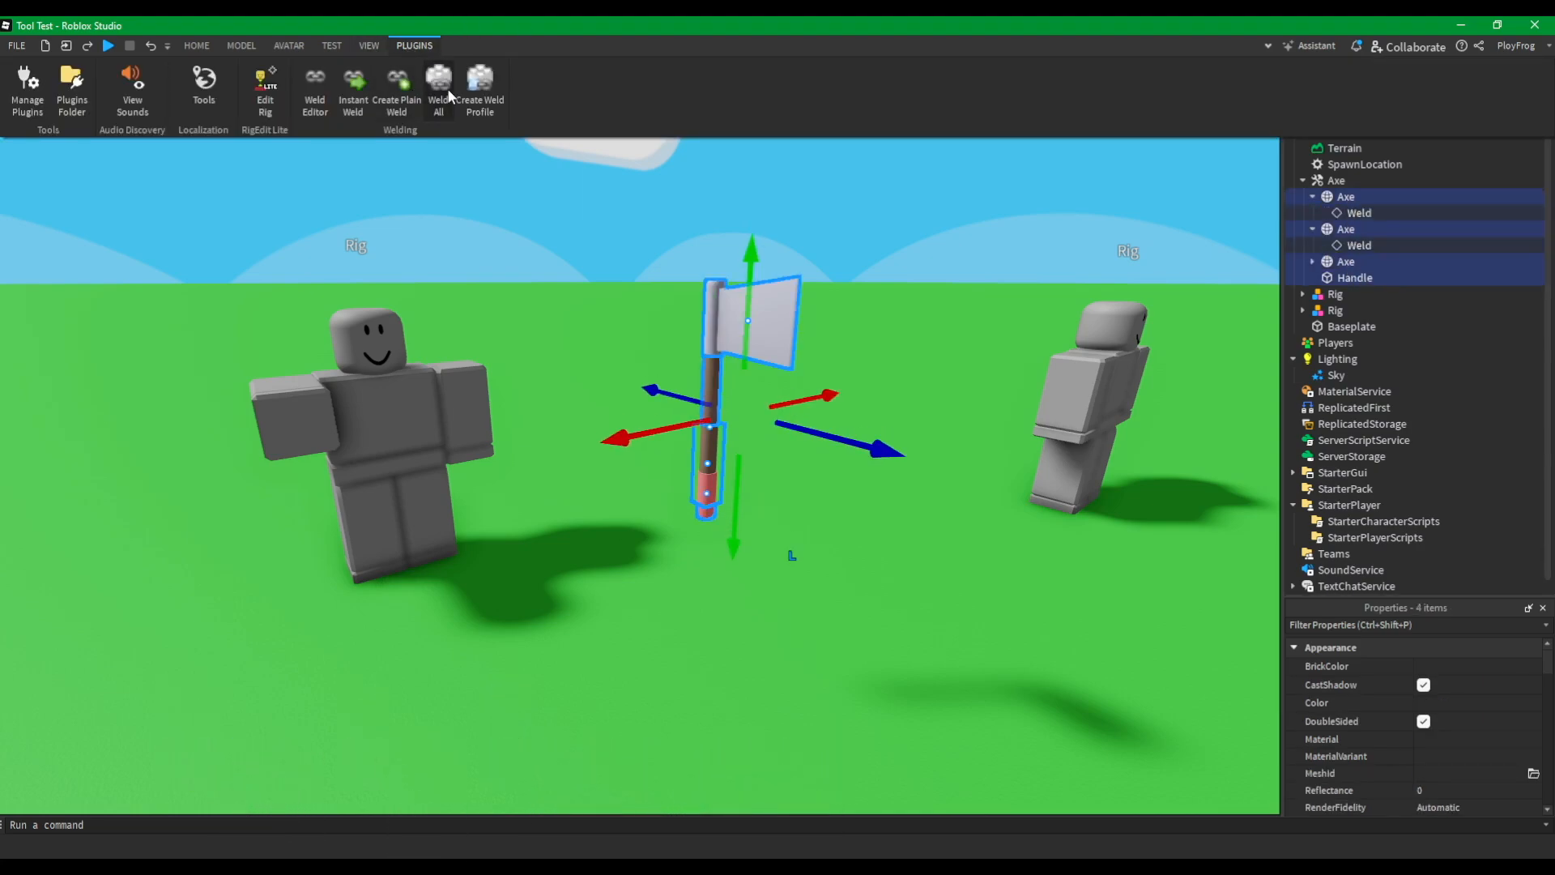
# Examine the Weld objects inside the three Axe mesh parts and their properties.
pyautogui.click(1312, 262)
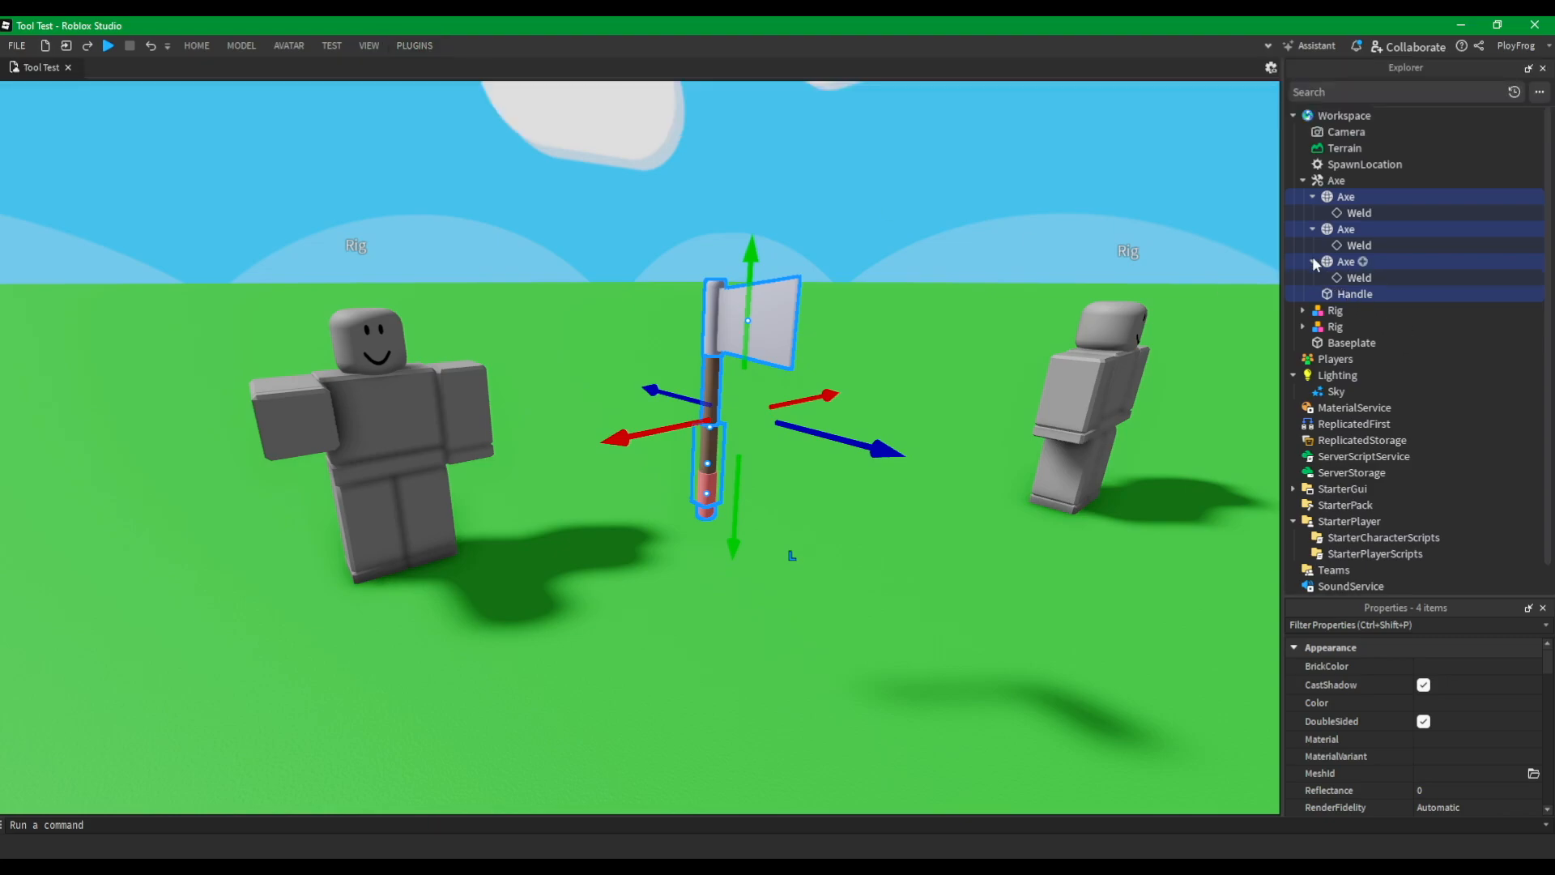
pyautogui.click(1358, 245)
pyautogui.click(1355, 215)
pyautogui.scroll(-3, 1499, 693)
pyautogui.scroll(5, 1499, 694)
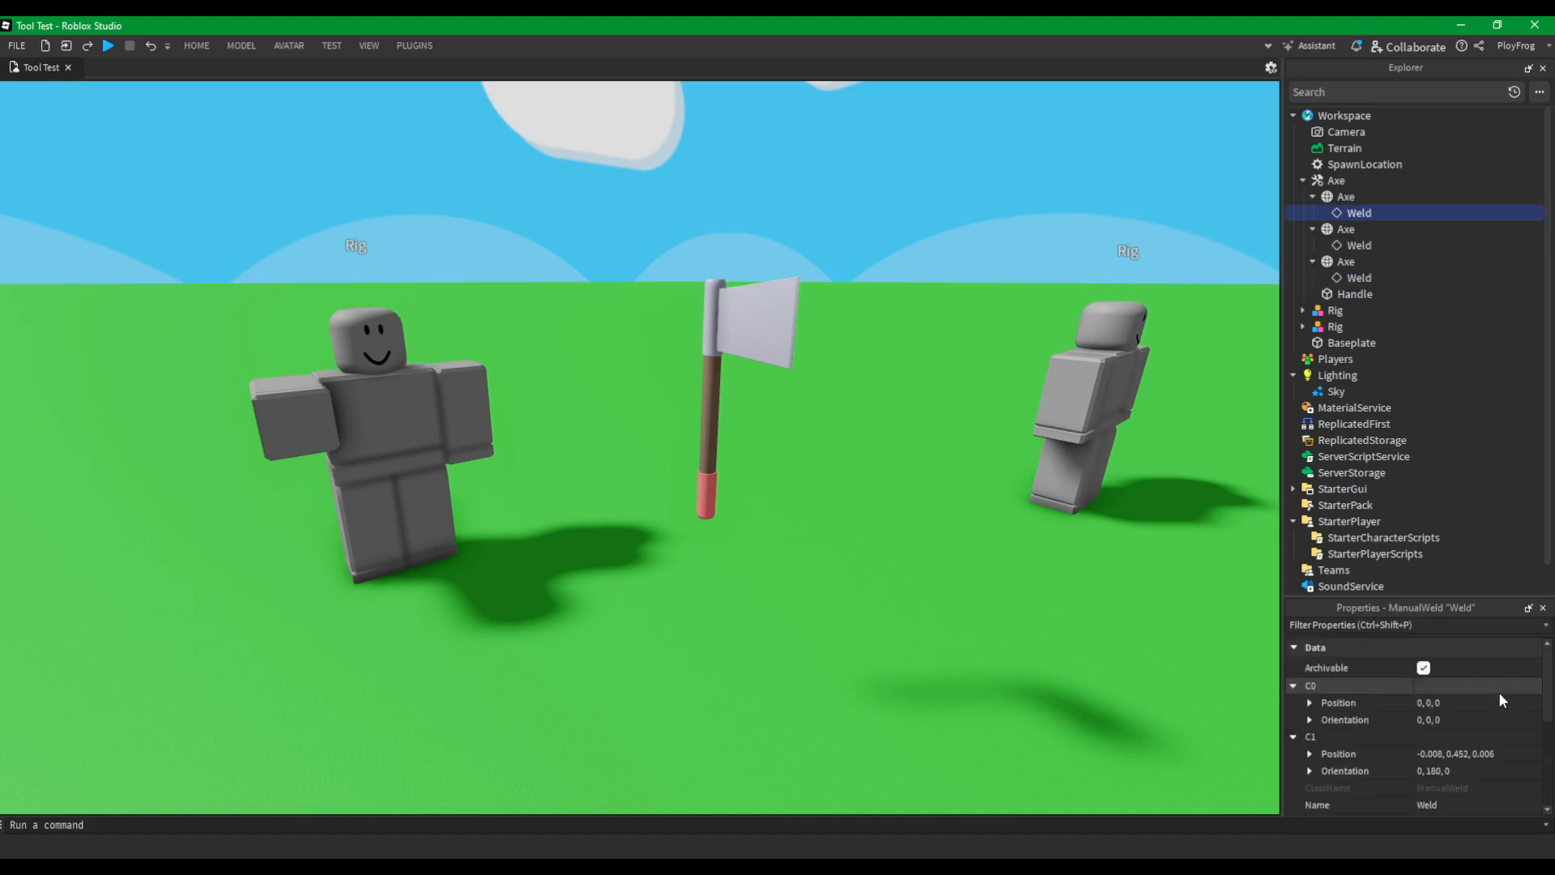
pyautogui.click(1335, 293)
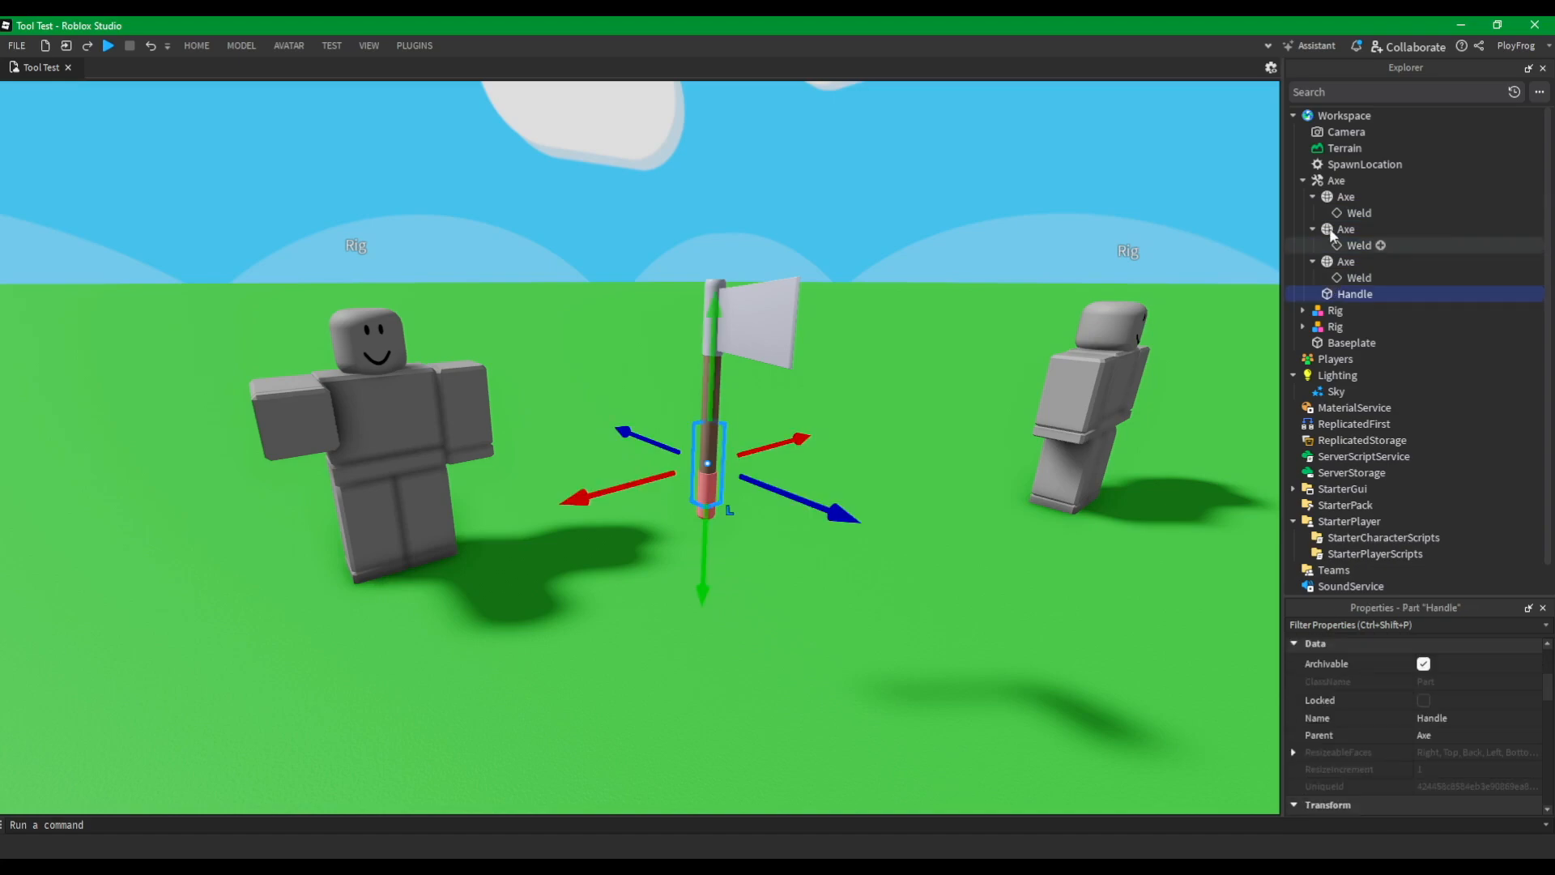
# Copy the Axe tool from the Workspace into StarterPack, then clear the selection.
pyautogui.click(1336, 180)
pyautogui.scroll(-1, 1350, 375)
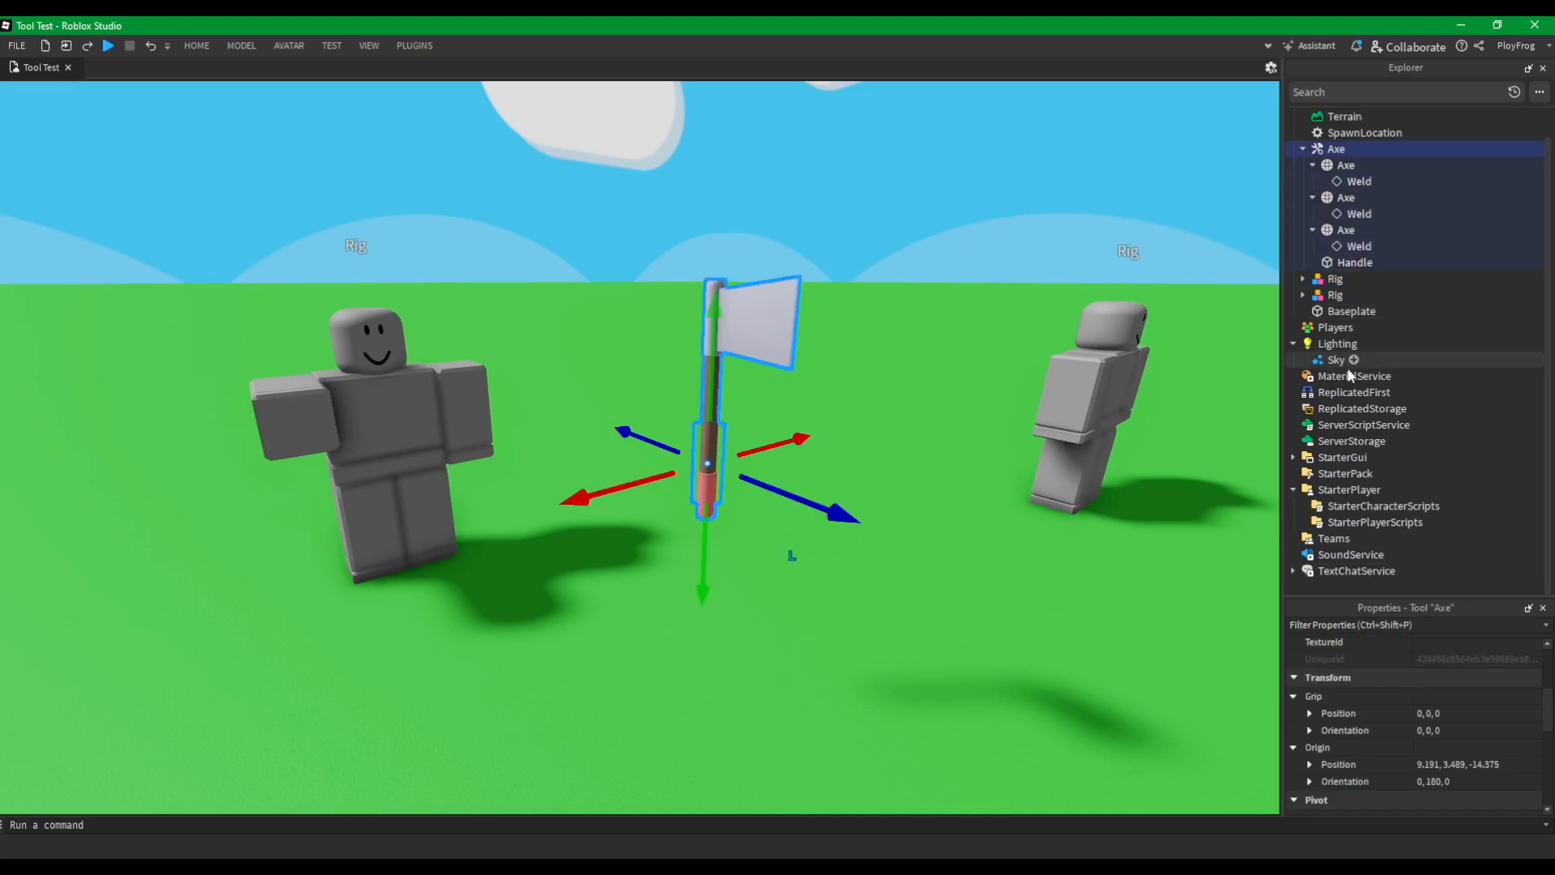
pyautogui.rightClick(1353, 470)
pyautogui.click(1300, 494)
pyautogui.click(1302, 489)
pyautogui.scroll(-1, 1320, 496)
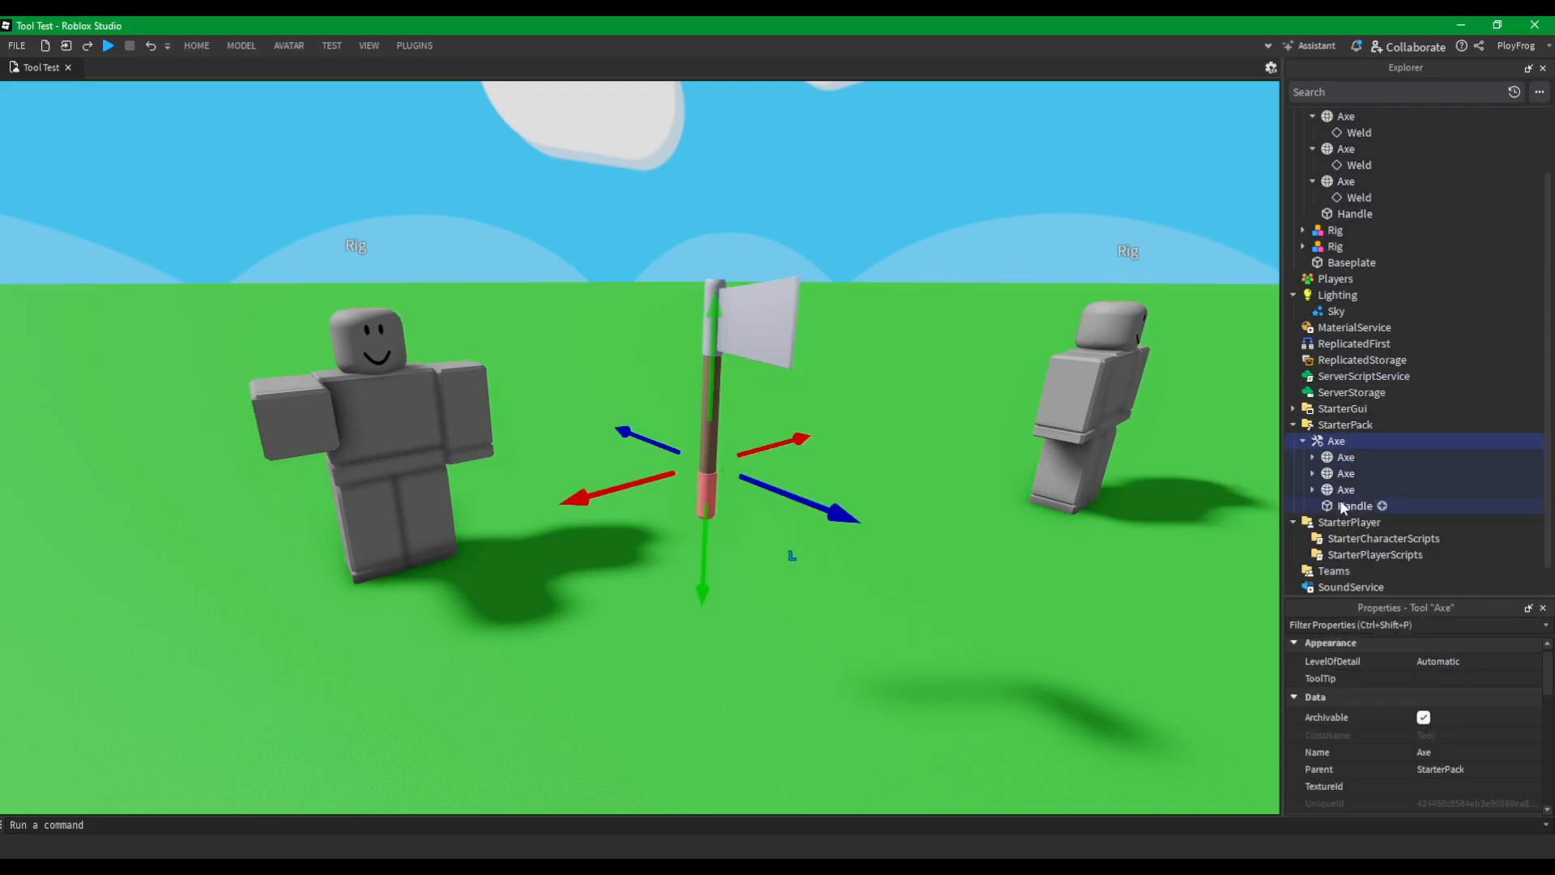
pyautogui.click(952, 248)
# Start a playtest and equip the Axe on the character.
pyautogui.click(109, 46)
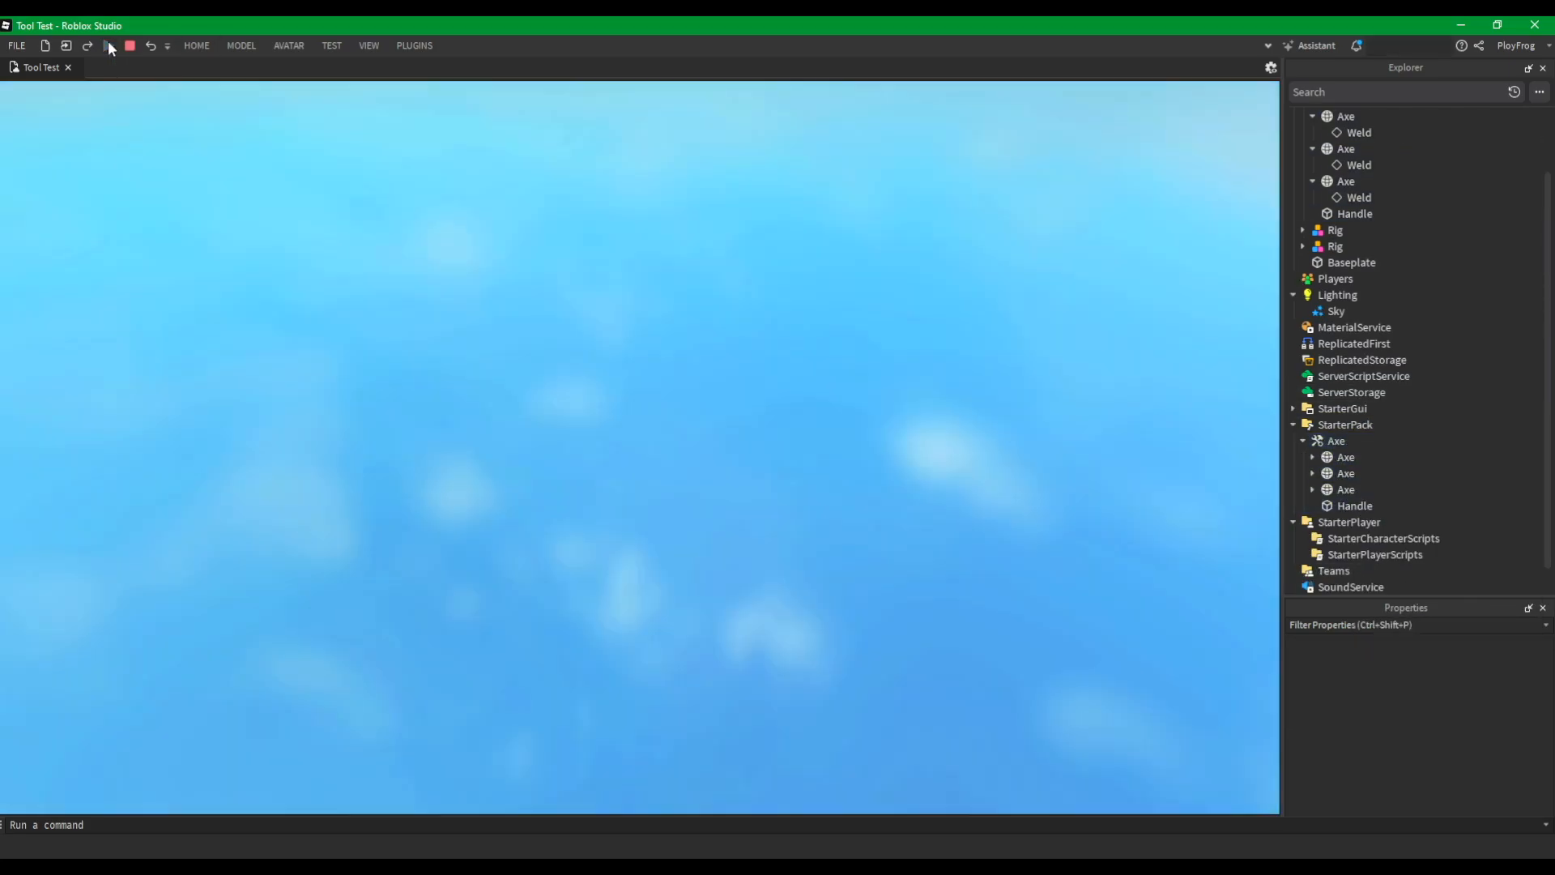
pyautogui.press('1')
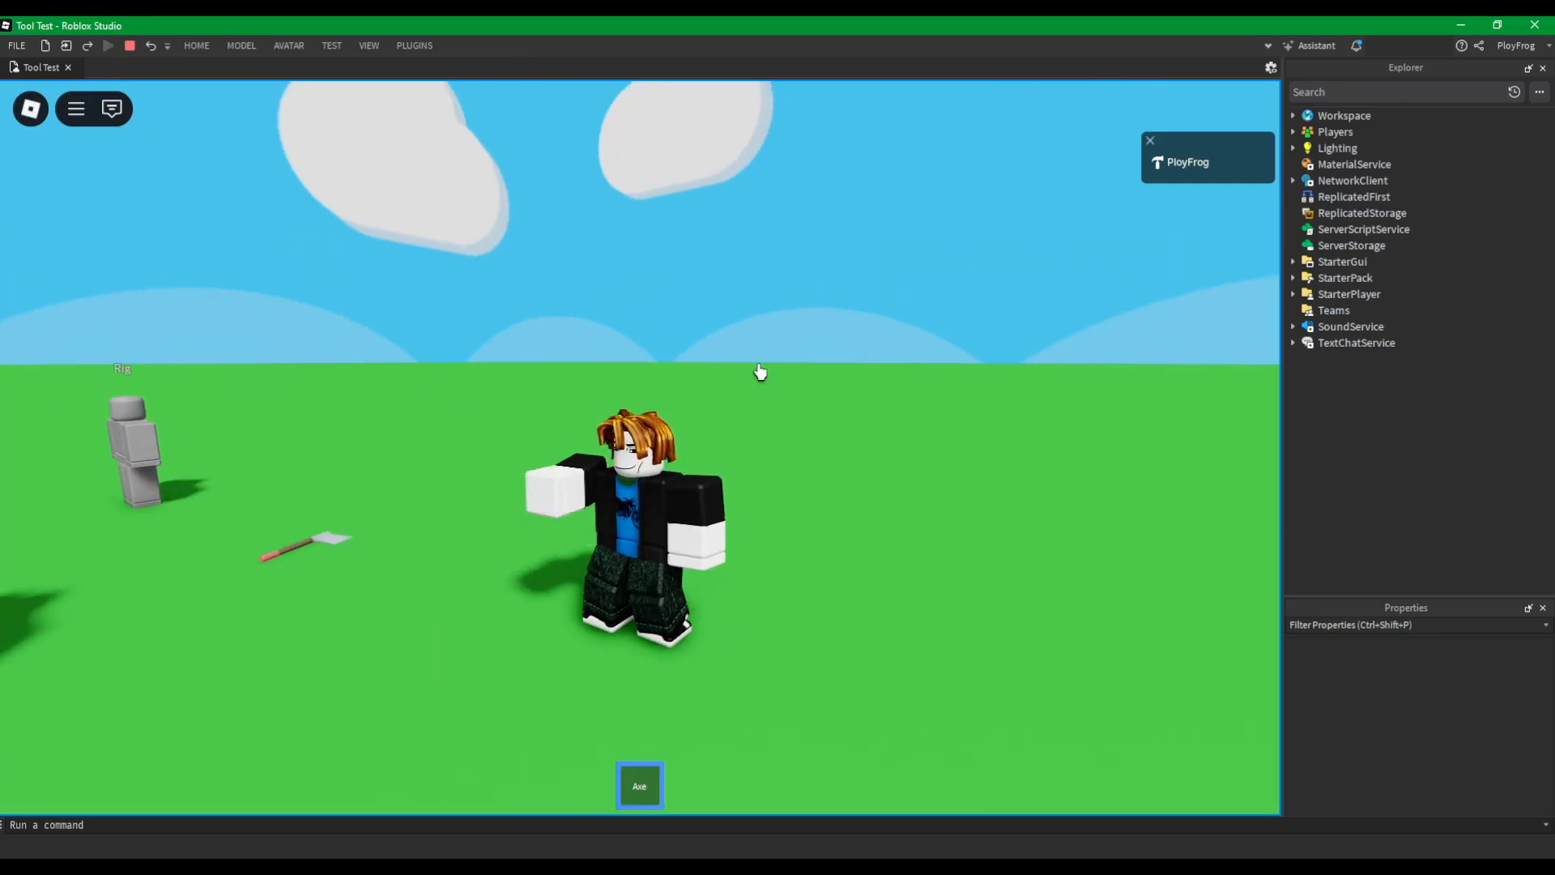
pyautogui.click(759, 366)
pyautogui.moveTo(759, 366)
pyautogui.mouseDown(button='right')
pyautogui.moveTo(680, 389)
pyautogui.moveTo(759, 371)
pyautogui.mouseUp(button='right')
# Walk and jump around with the character, then unequip and re-equip the Axe.
pyautogui.press('s')
pyautogui.press('space')
pyautogui.press('d')
pyautogui.press('a')
pyautogui.press('w')
pyautogui.press('1')
pyautogui.press('1')
# Move the character from side to side and toward the camera to examine how the axe sits in its hand.
pyautogui.moveTo(895, 424); pyautogui.dragTo(895, 426, button='right')
pyautogui.press('a')
pyautogui.press('d')
pyautogui.press('a')
pyautogui.press('d')
pyautogui.press('s')
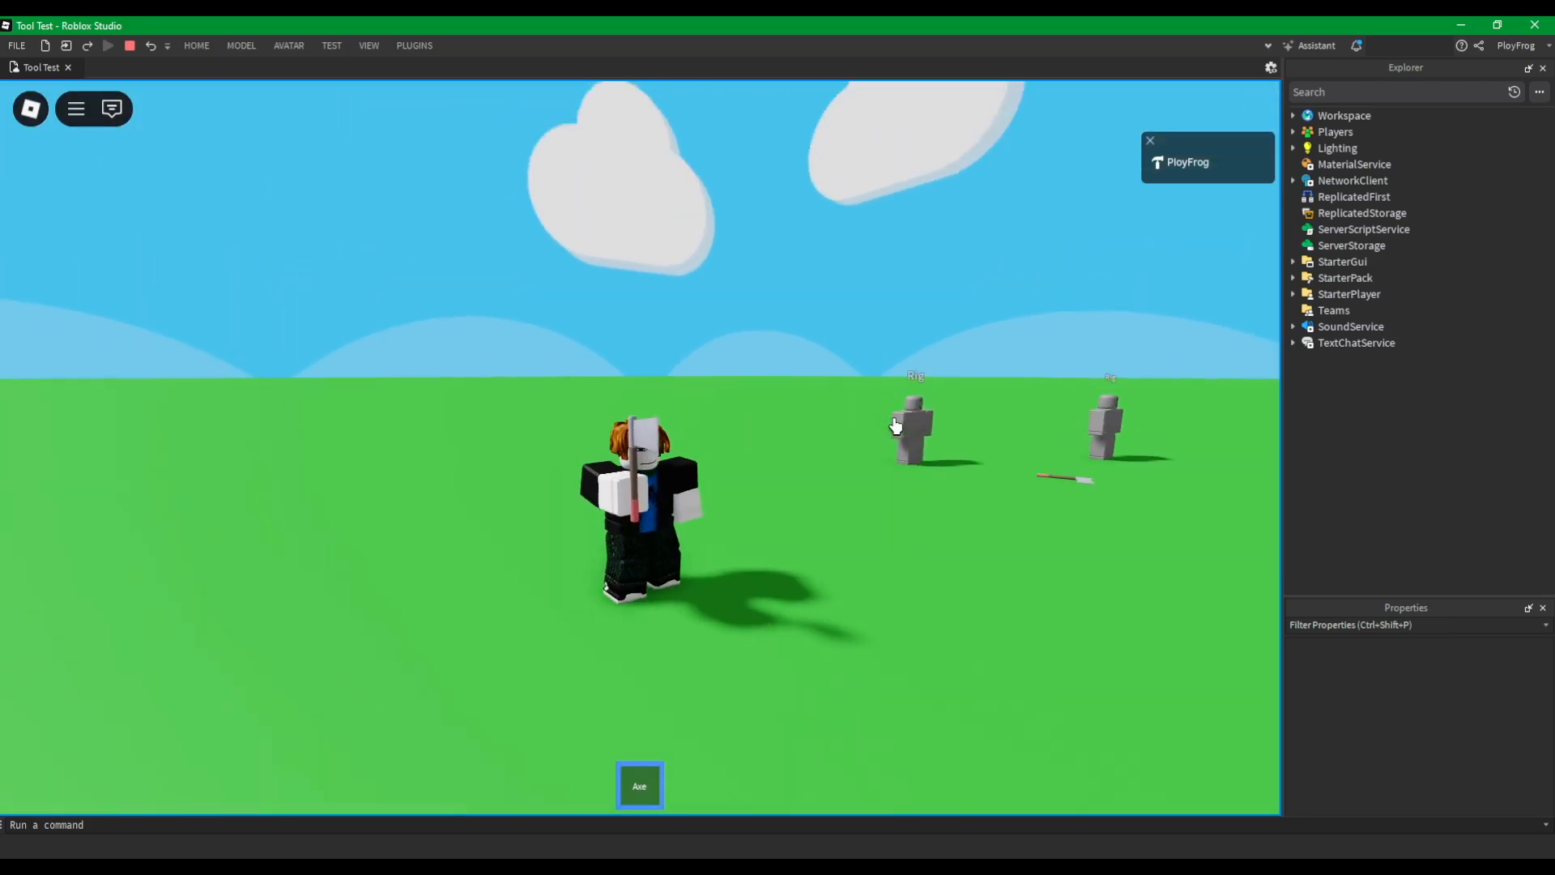